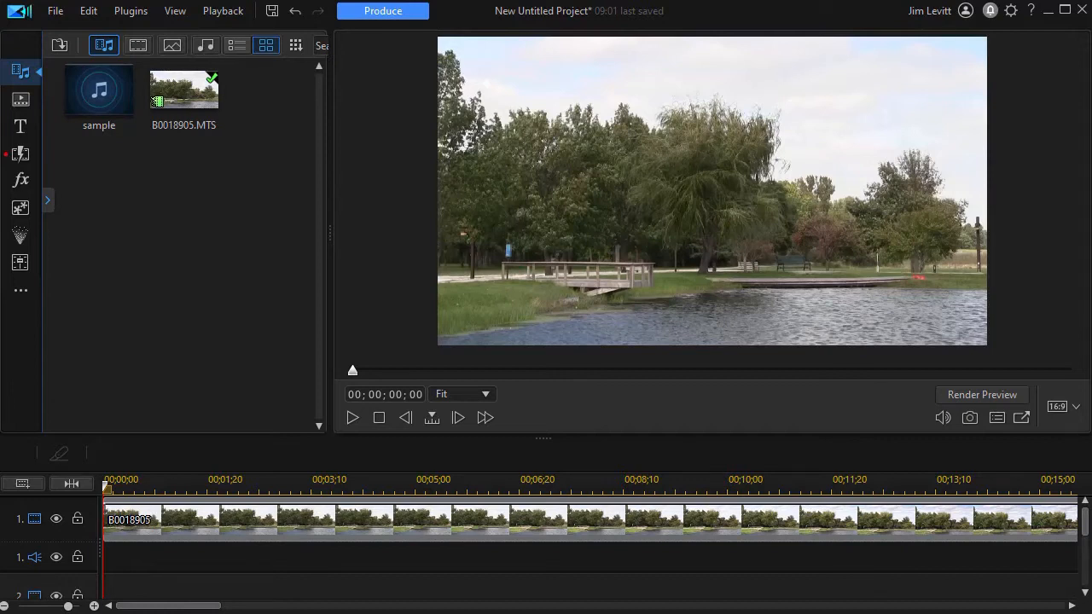
Step: Place the sample audio clip at the start of audio track 1 and enlarge the timeline area and that track's height
{"action": "left_click_drag", "start_coordinate": [102, 98], "coordinate": [82, 569]}
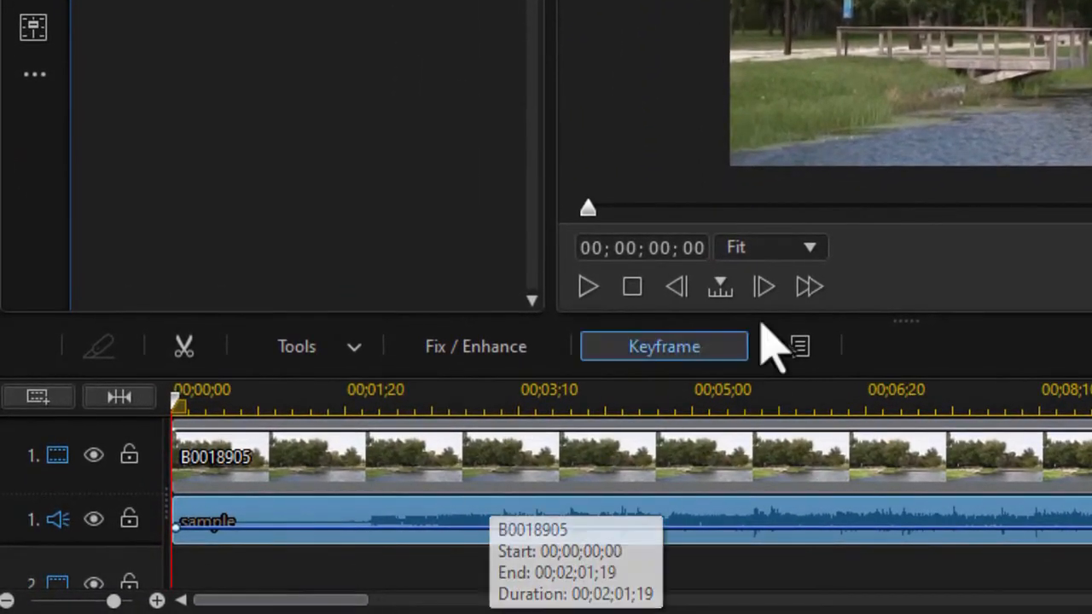
{"action": "left_click_drag", "start_coordinate": [908, 318], "coordinate": [905, 238]}
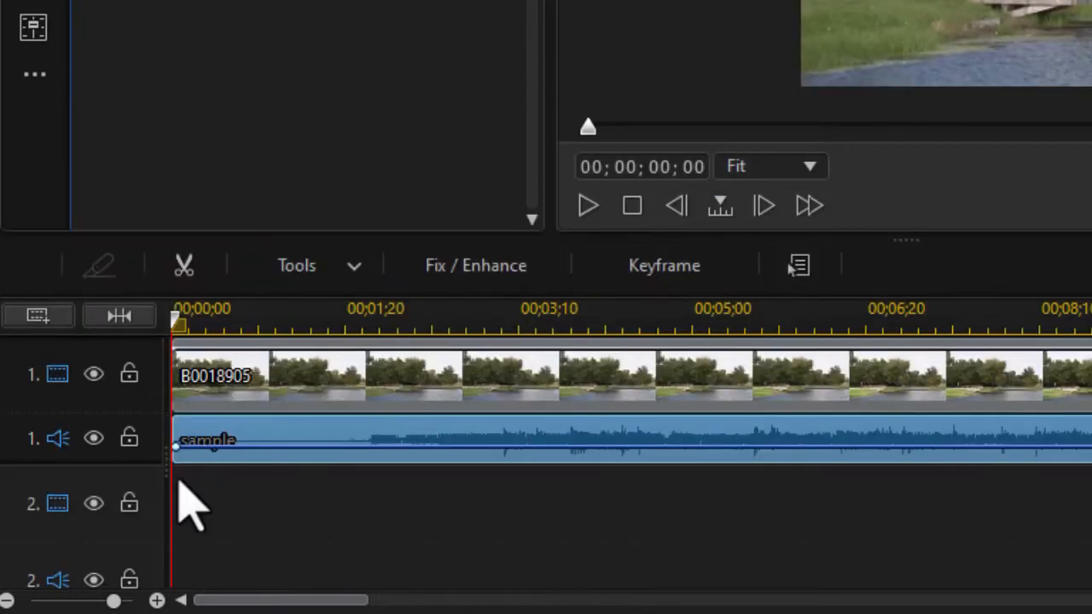
{"action": "left_click_drag", "start_coordinate": [137, 465], "coordinate": [145, 533]}
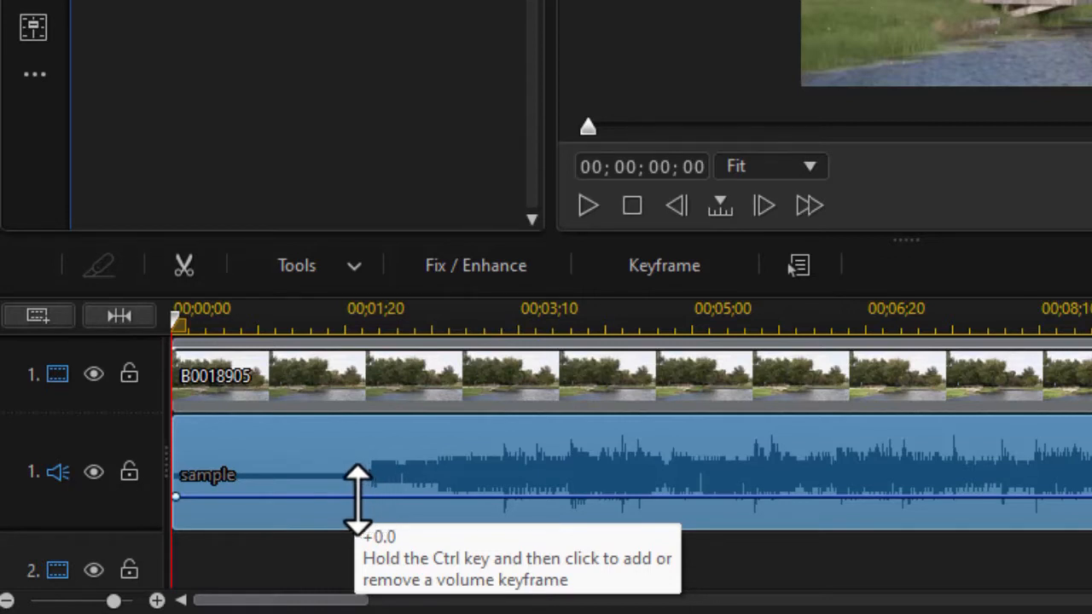
Step: Raise the sample clip's overall volume level, and reset the clip's volume level
{"action": "mouse_move", "coordinate": [347, 497]}
{"action": "left_mouse_down"}
{"action": "mouse_move", "coordinate": [349, 466]}
{"action": "mouse_move", "coordinate": [349, 489]}
{"action": "mouse_move", "coordinate": [355, 478]}
{"action": "left_mouse_up"}
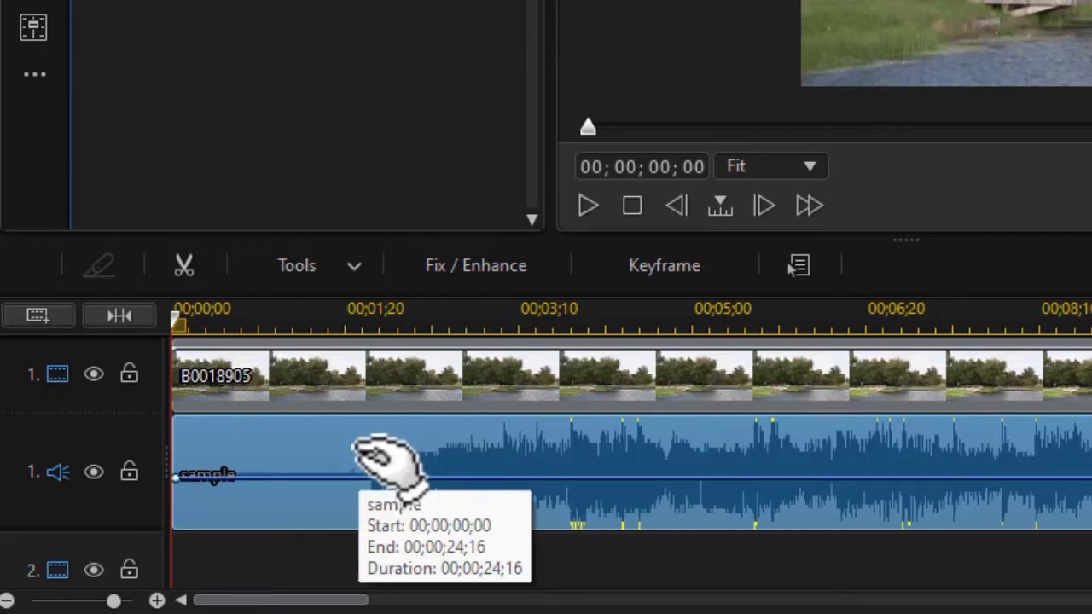
{"action": "right_click", "coordinate": [375, 456]}
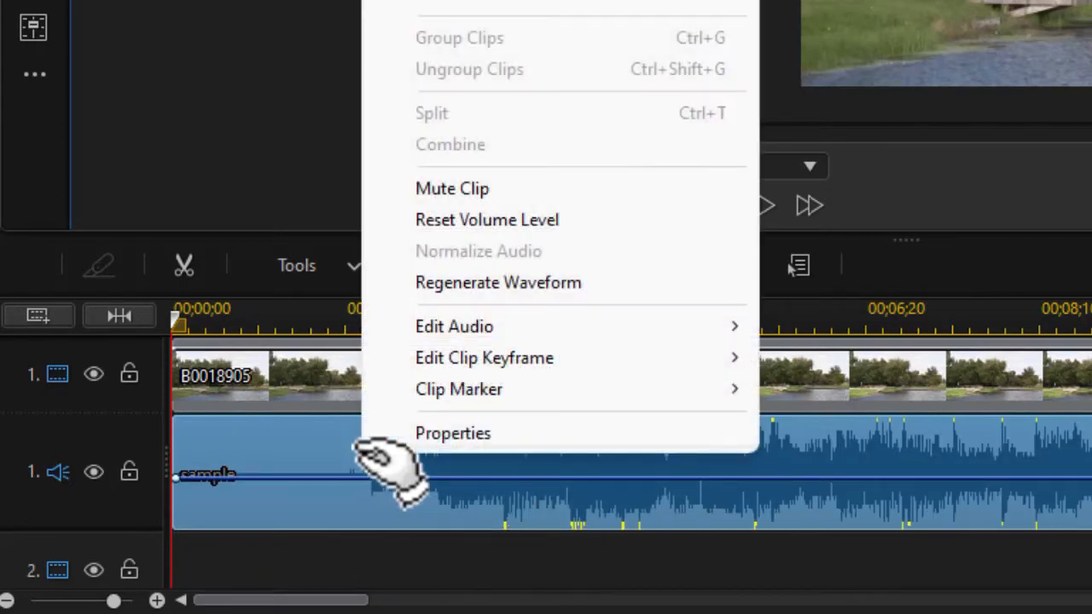
{"action": "left_click", "coordinate": [503, 221]}
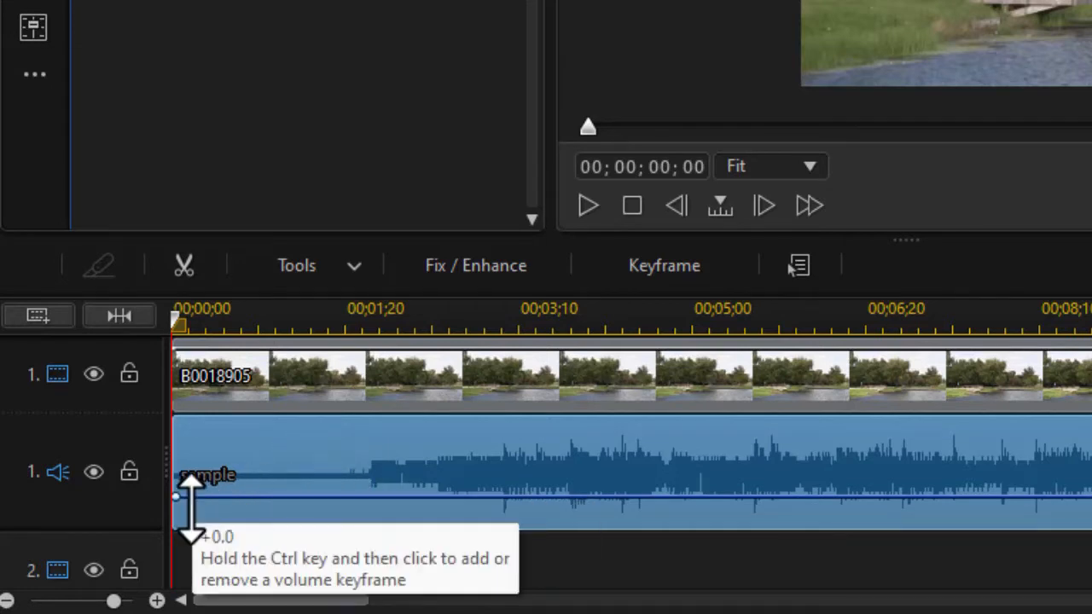
Step: Create a fade-in on the sample clip by adding a volume keyframe at about 1.6 seconds and lowering the starting keyframe to silence
{"action": "left_click", "coordinate": [333, 499], "text": "ctrl"}
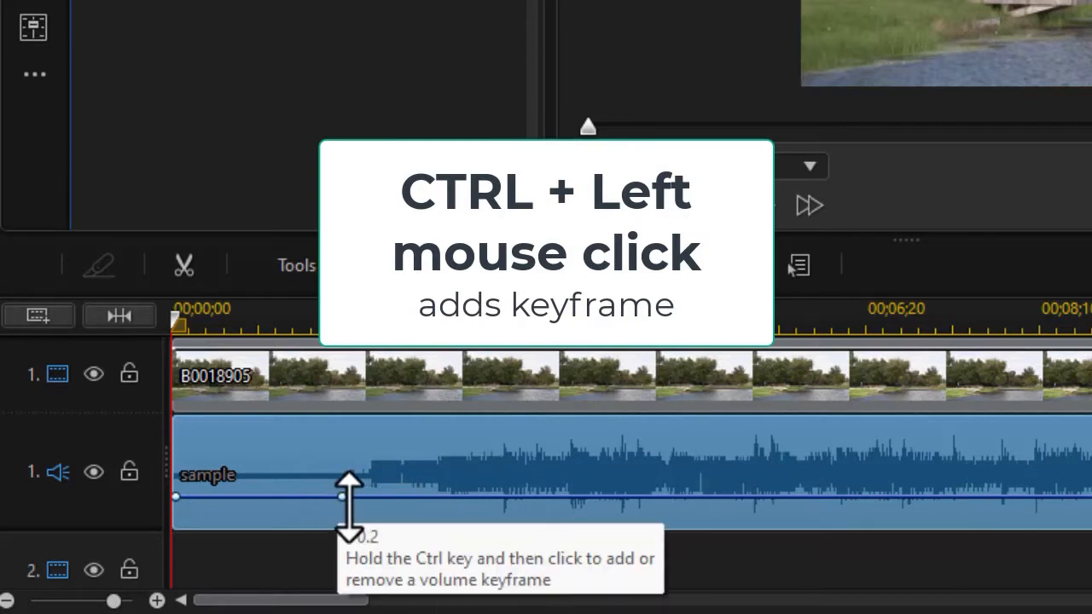
{"action": "left_click", "coordinate": [176, 496]}
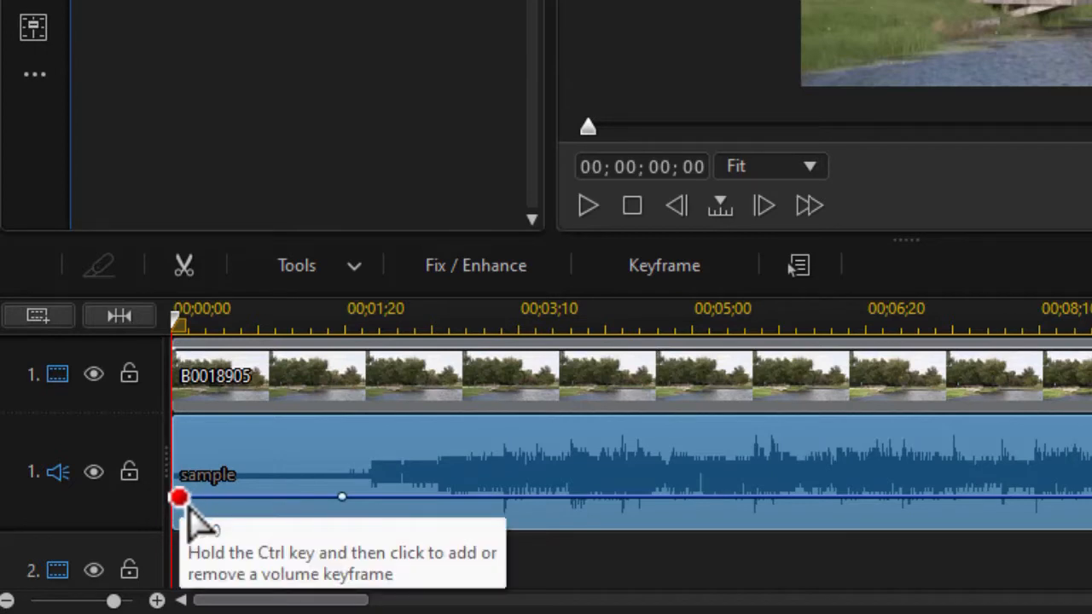
{"action": "left_click_drag", "start_coordinate": [177, 498], "coordinate": [157, 535]}
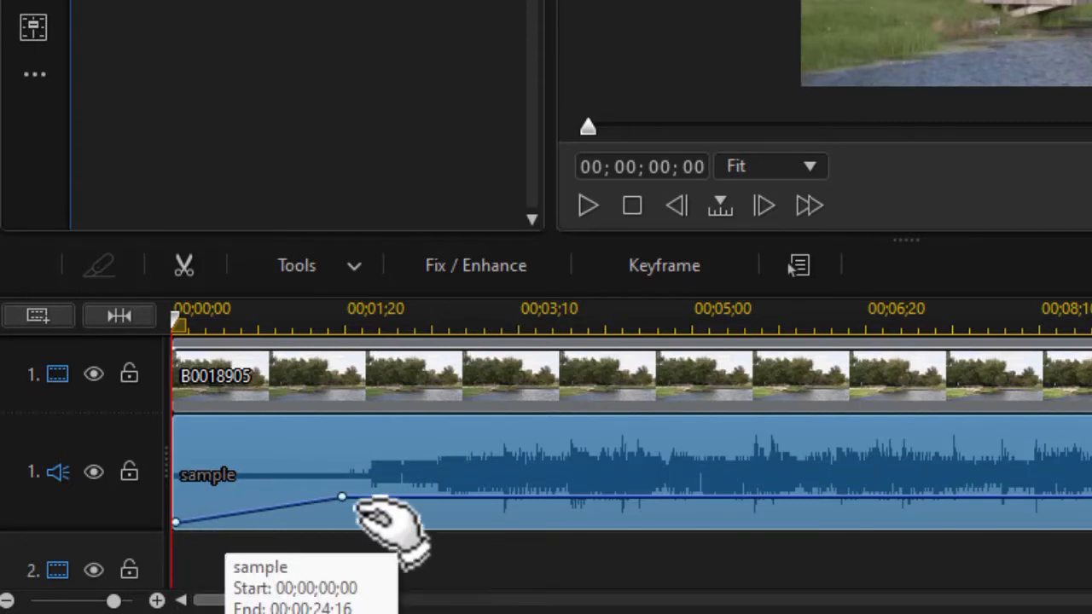
Step: Lengthen the sample clip's fade-in by moving its end keyframe to about 3 seconds
{"action": "left_click_drag", "start_coordinate": [357, 513], "coordinate": [355, 510]}
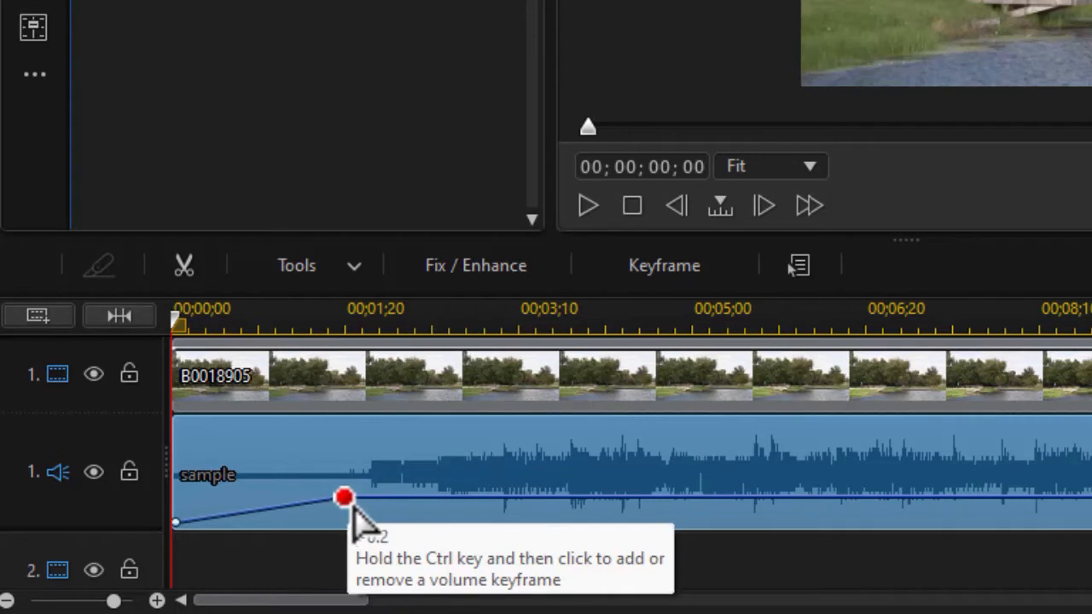
{"action": "left_click_drag", "start_coordinate": [356, 512], "coordinate": [520, 510]}
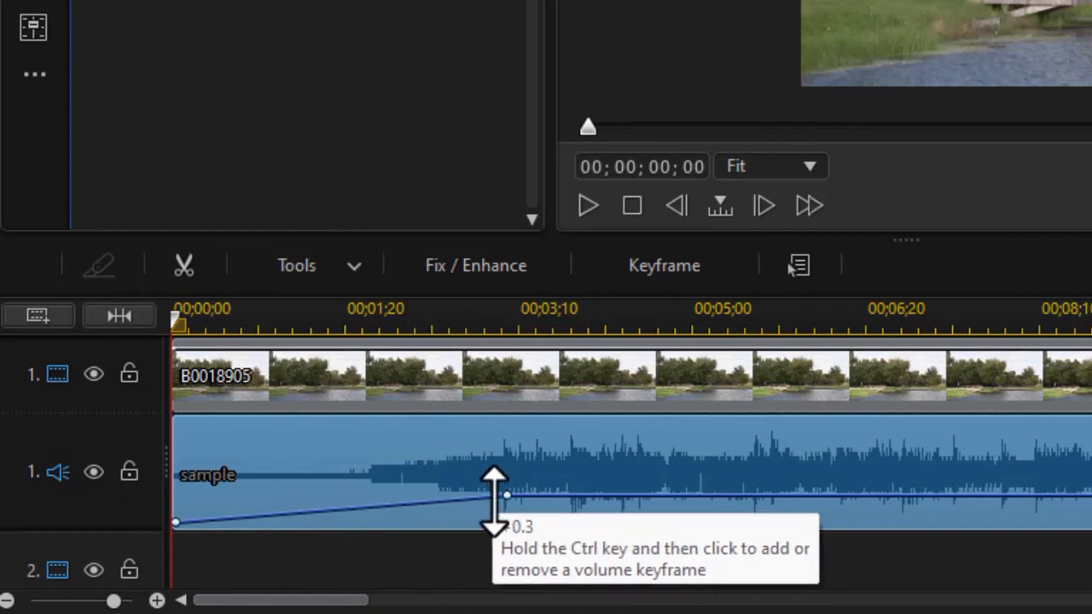
{"action": "left_click_drag", "start_coordinate": [520, 506], "coordinate": [519, 504]}
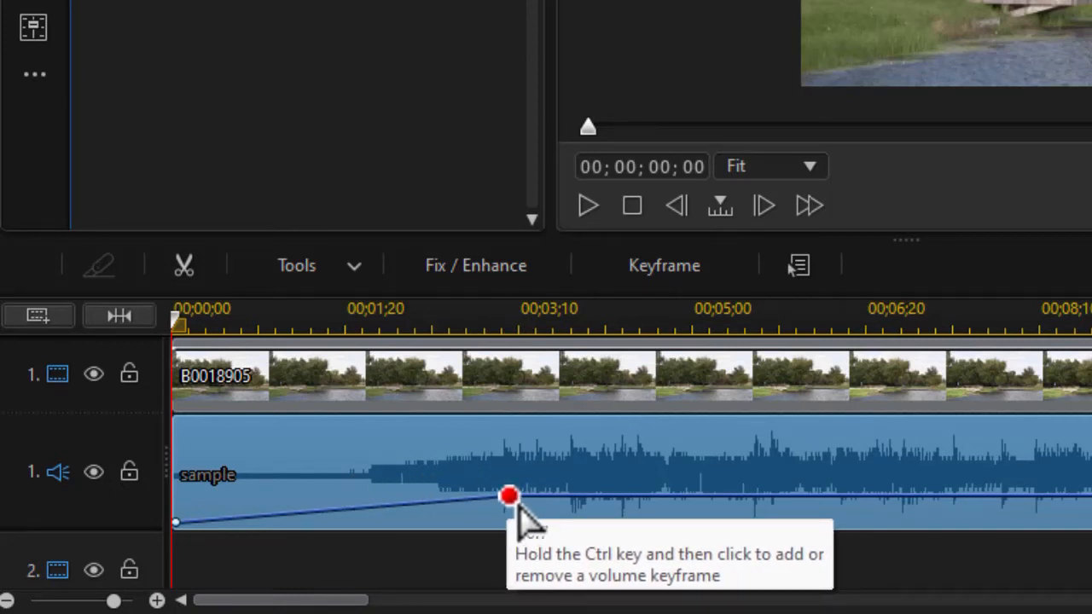
{"action": "left_click_drag", "start_coordinate": [517, 503], "coordinate": [524, 509]}
Step: Add four volume keyframes between about 5.5 and 8 seconds on the sample clip and lower the middle two to silence
{"action": "left_click", "coordinate": [741, 497], "text": "ctrl"}
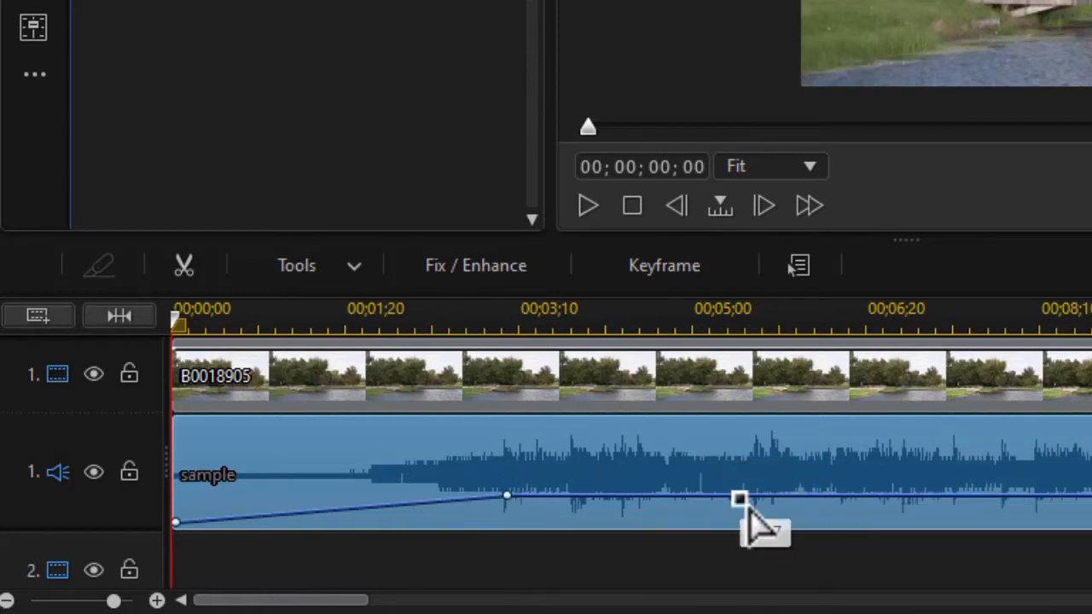
{"action": "left_click", "coordinate": [805, 496], "text": "ctrl"}
{"action": "left_click", "coordinate": [934, 496], "text": "ctrl"}
{"action": "left_click", "coordinate": [1030, 497], "text": "ctrl"}
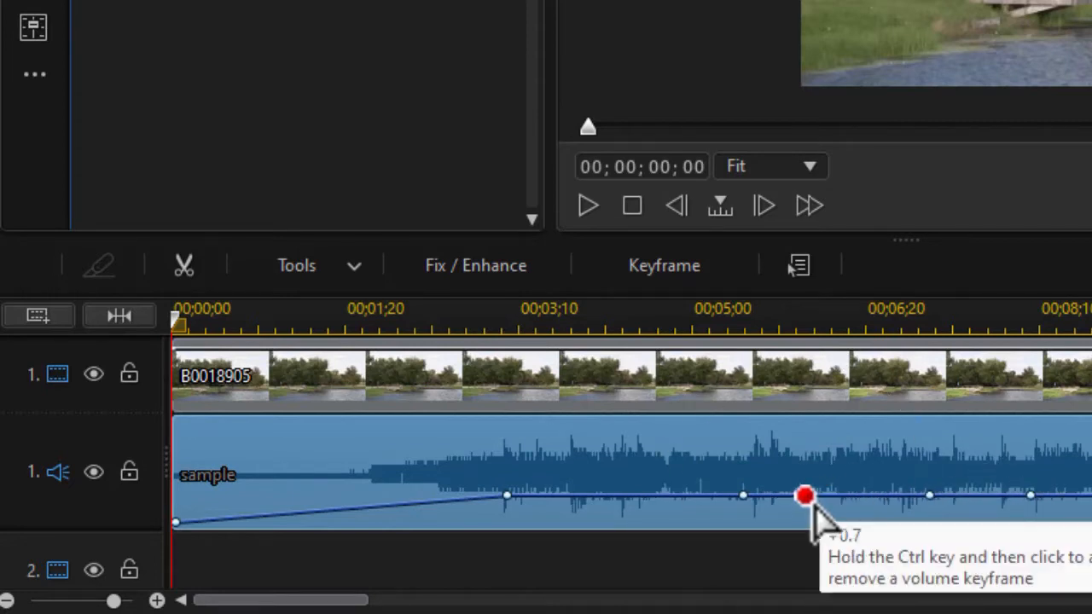
{"action": "left_click_drag", "start_coordinate": [808, 497], "coordinate": [800, 541]}
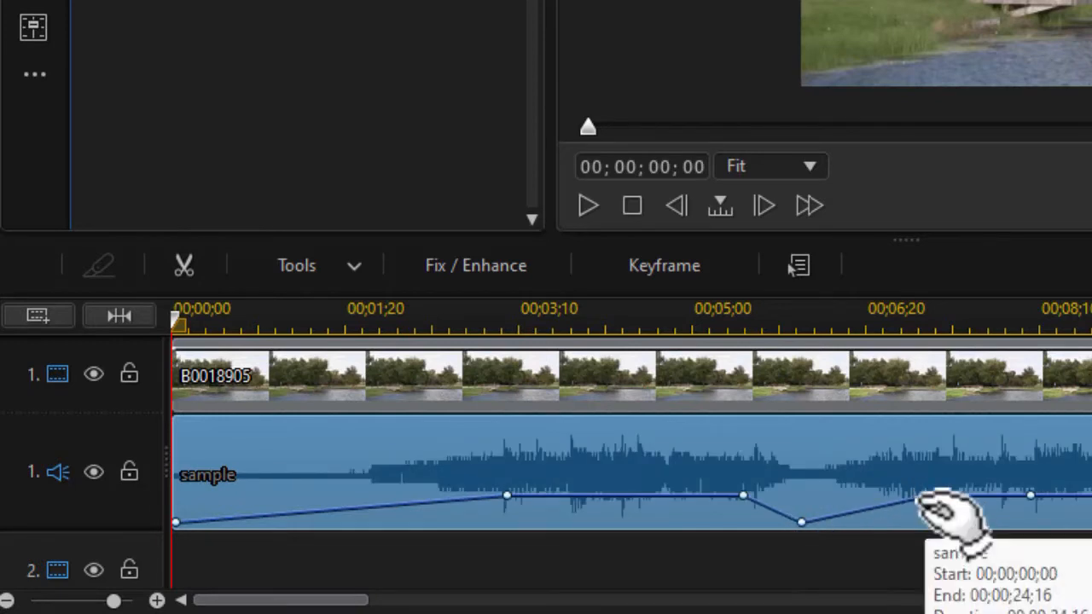
{"action": "left_click_drag", "start_coordinate": [930, 497], "coordinate": [927, 548]}
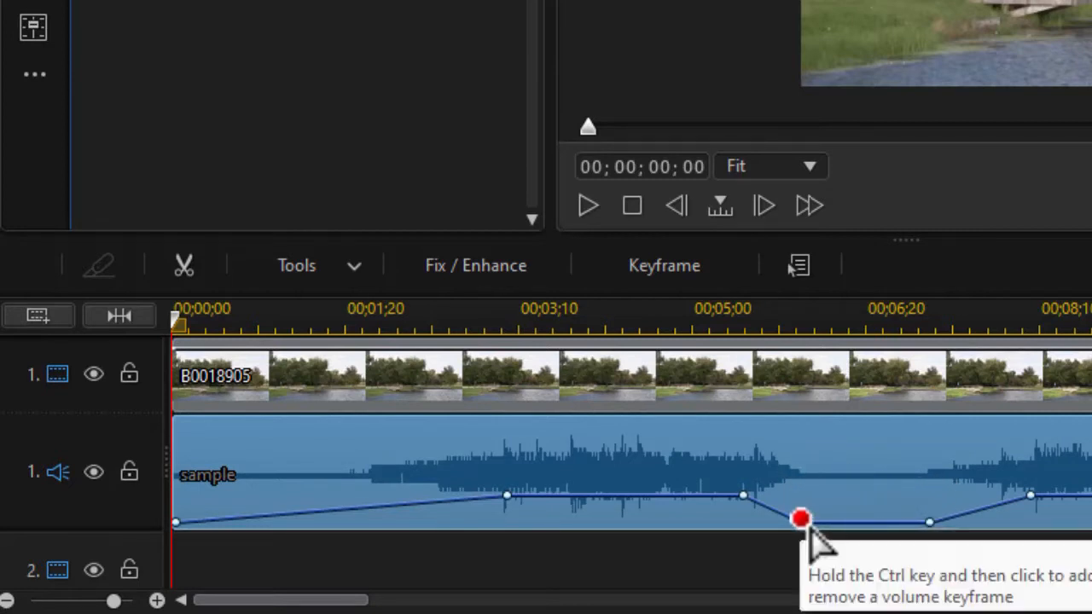
Step: Remove the three volume keyframes between about 5.5 and 7.5 seconds from the sample clip
{"action": "left_click_drag", "start_coordinate": [804, 520], "coordinate": [811, 554]}
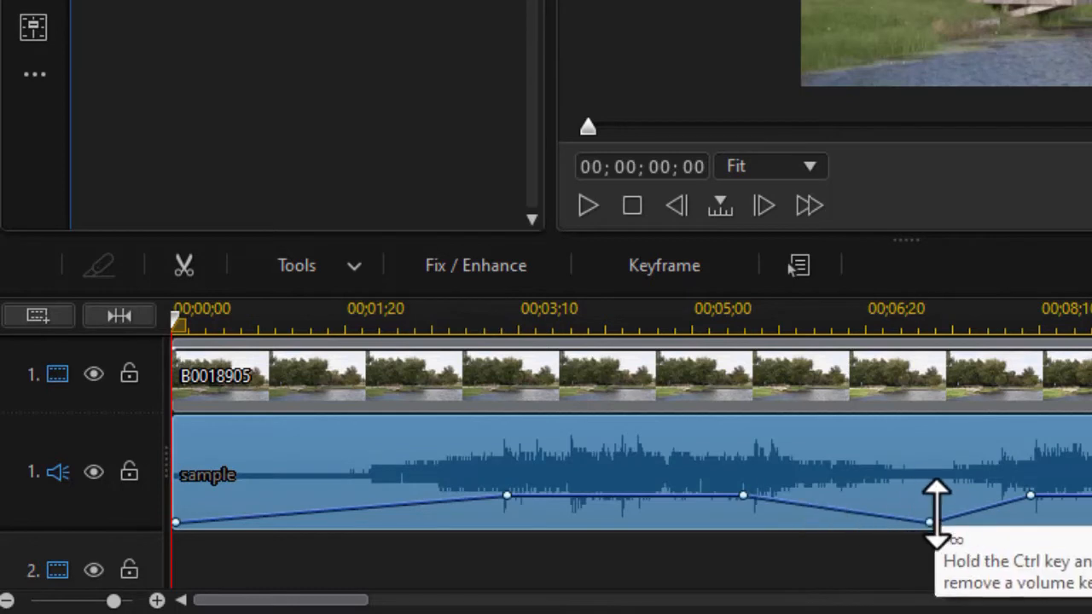
{"action": "left_click_drag", "start_coordinate": [934, 522], "coordinate": [963, 606]}
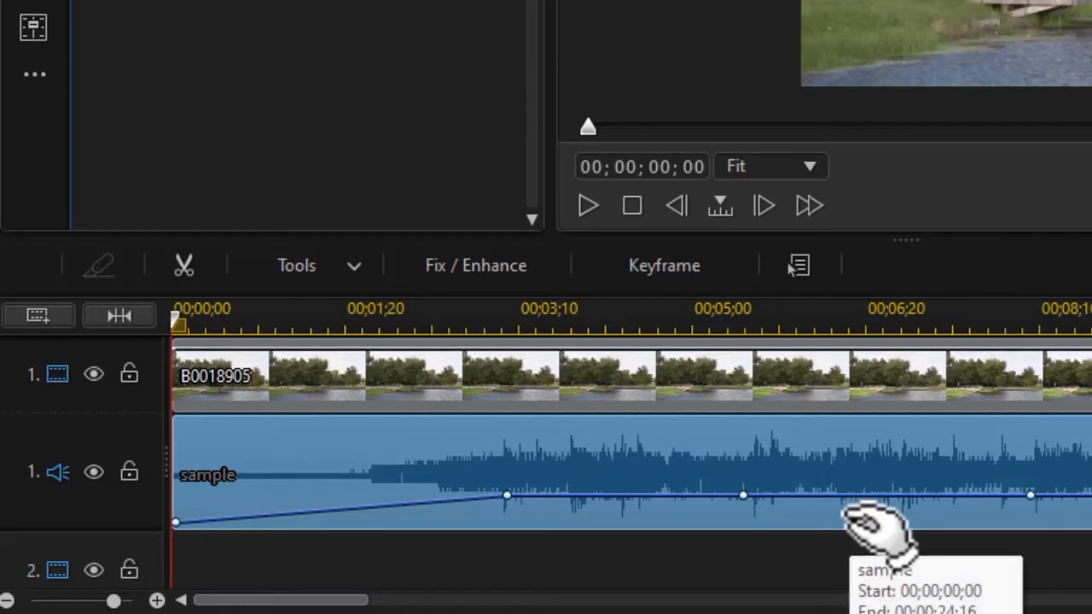
{"action": "left_click", "coordinate": [744, 497]}
{"action": "left_click_drag", "start_coordinate": [744, 498], "coordinate": [763, 567]}
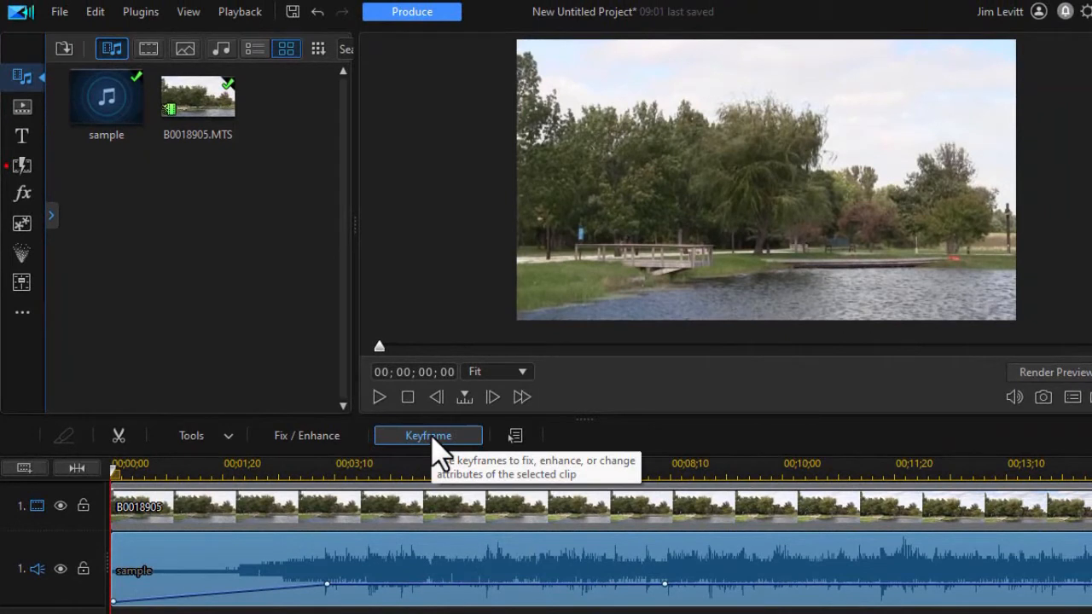
Step: Open the keyframe settings of the sample clip and widen the settings area to show the clip's full keyframe timeline
{"action": "left_click", "coordinate": [431, 440]}
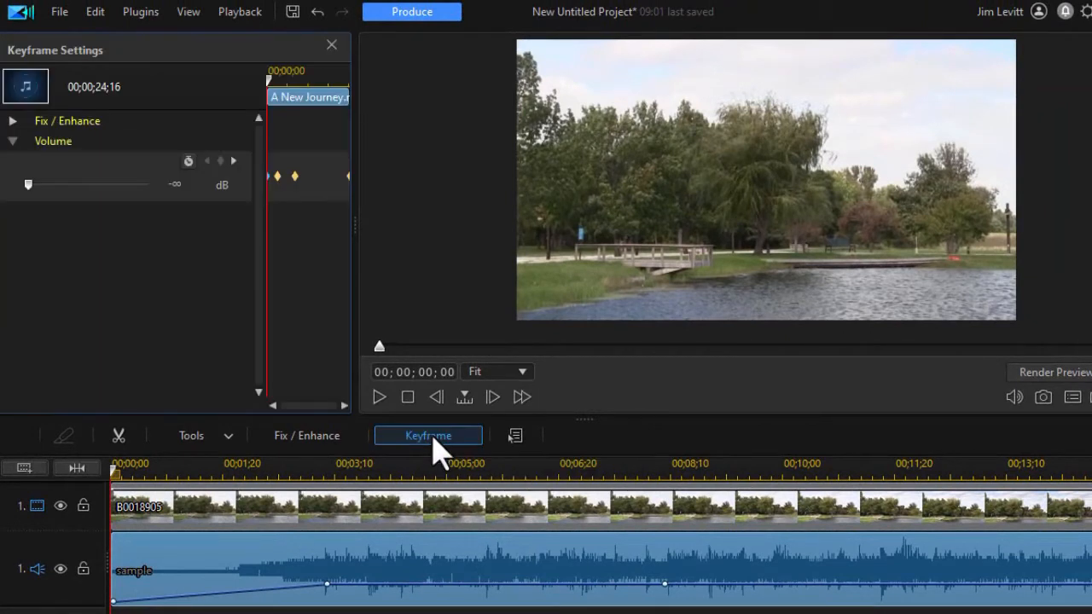
{"action": "left_click_drag", "start_coordinate": [356, 223], "coordinate": [771, 219]}
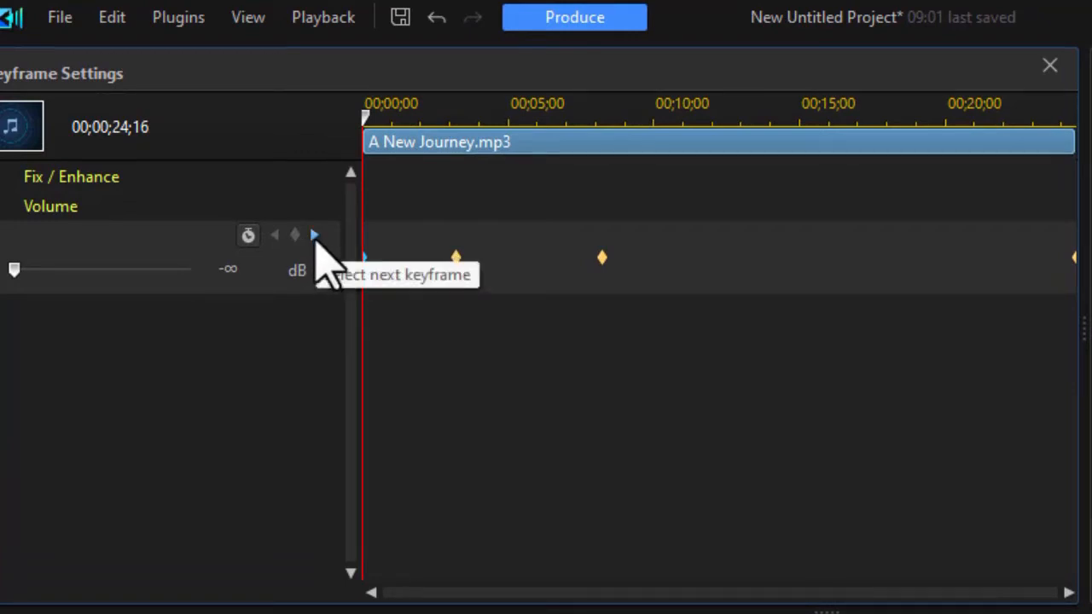
Step: Go to the second volume keyframe at about 3 seconds and set its volume to 0 dB
{"action": "left_click", "coordinate": [314, 236]}
{"action": "left_click", "coordinate": [314, 237]}
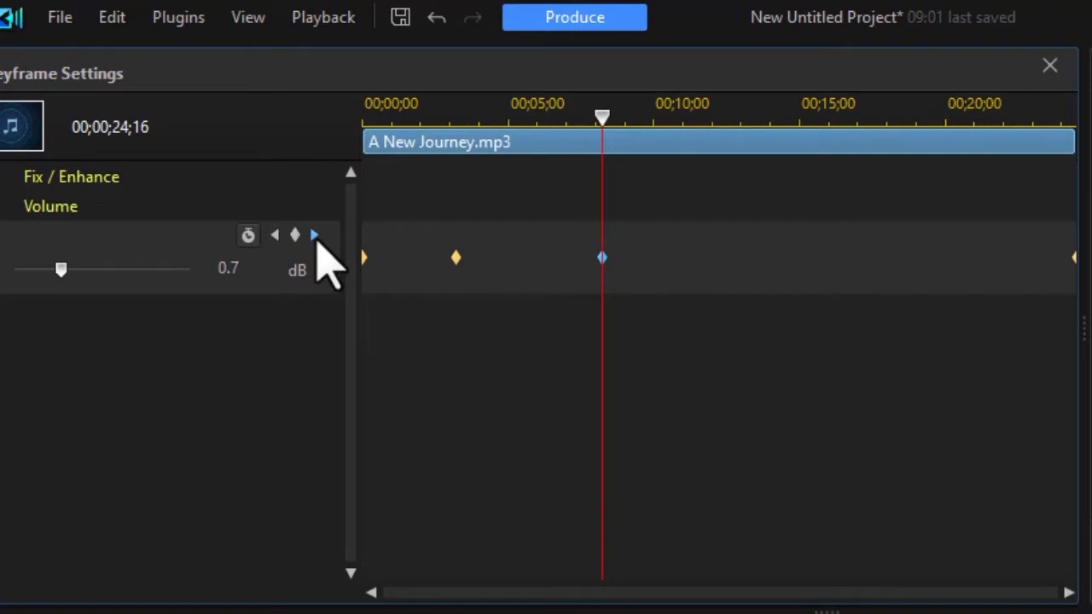
{"action": "left_click", "coordinate": [276, 236]}
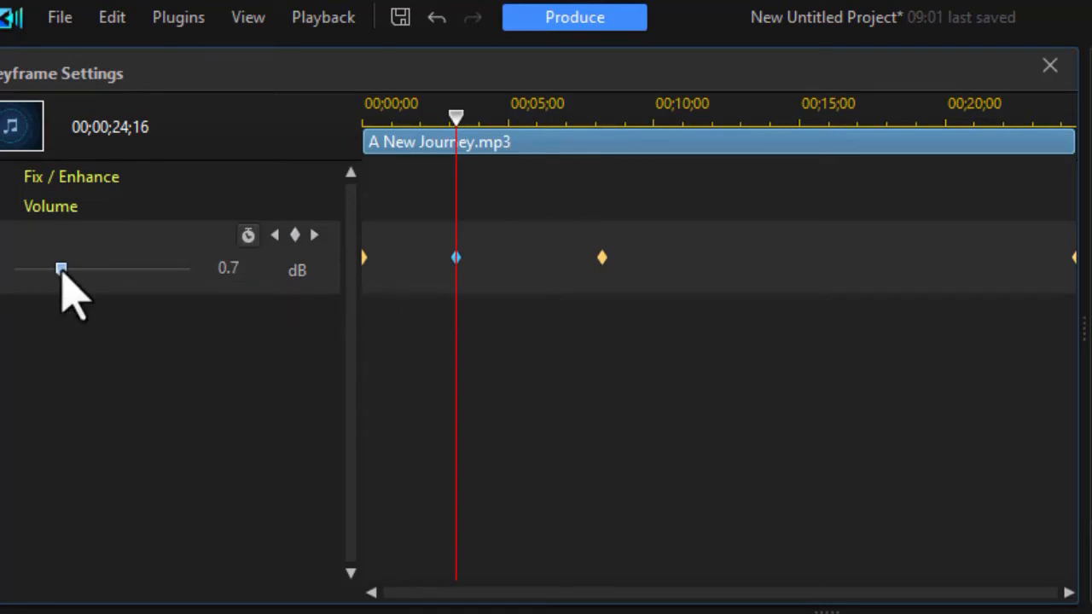
{"action": "mouse_move", "coordinate": [61, 272]}
{"action": "left_mouse_down"}
{"action": "mouse_move", "coordinate": [205, 272]}
{"action": "mouse_move", "coordinate": [82, 273]}
{"action": "left_mouse_up"}
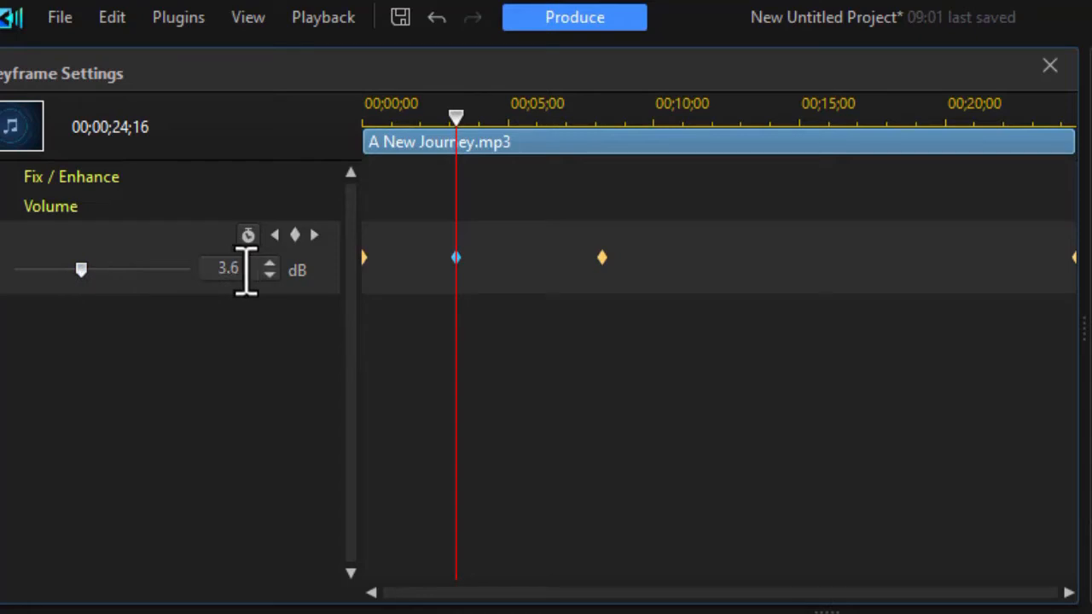
{"action": "left_click_drag", "start_coordinate": [239, 271], "coordinate": [213, 268]}
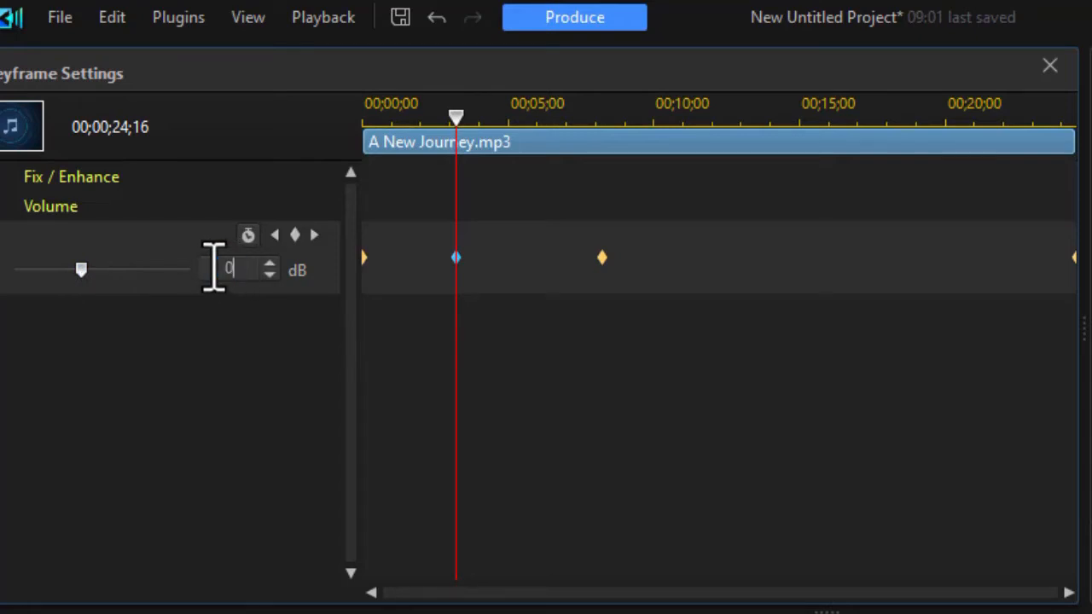
{"action": "key", "text": "Return"}
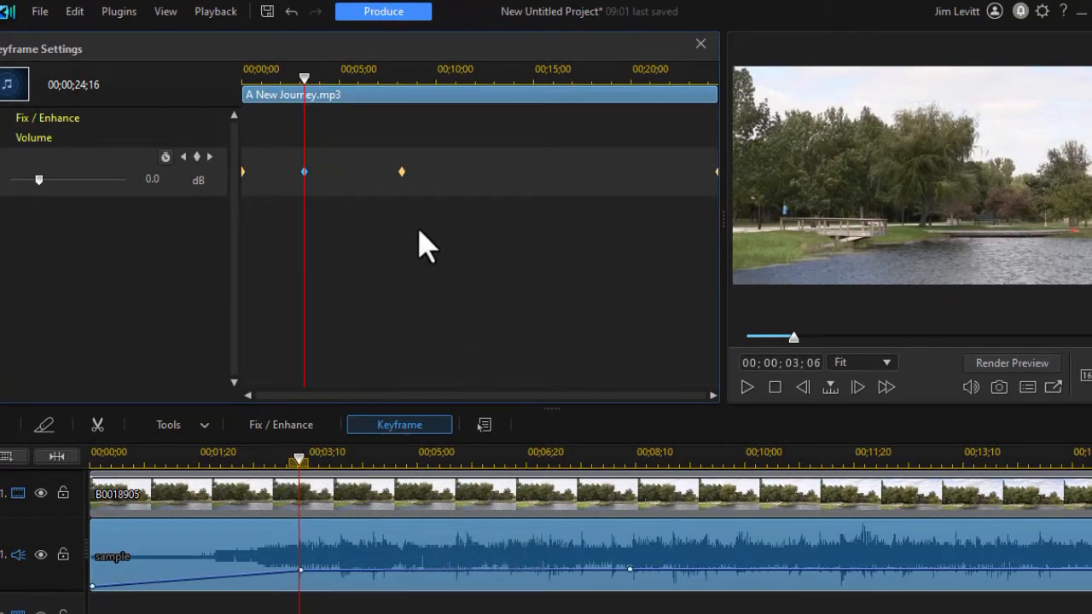
Step: Give the third volume keyframe at about 8 seconds the previous keyframe's value by duplicating from the previous keyframe
{"action": "left_click", "coordinate": [210, 158]}
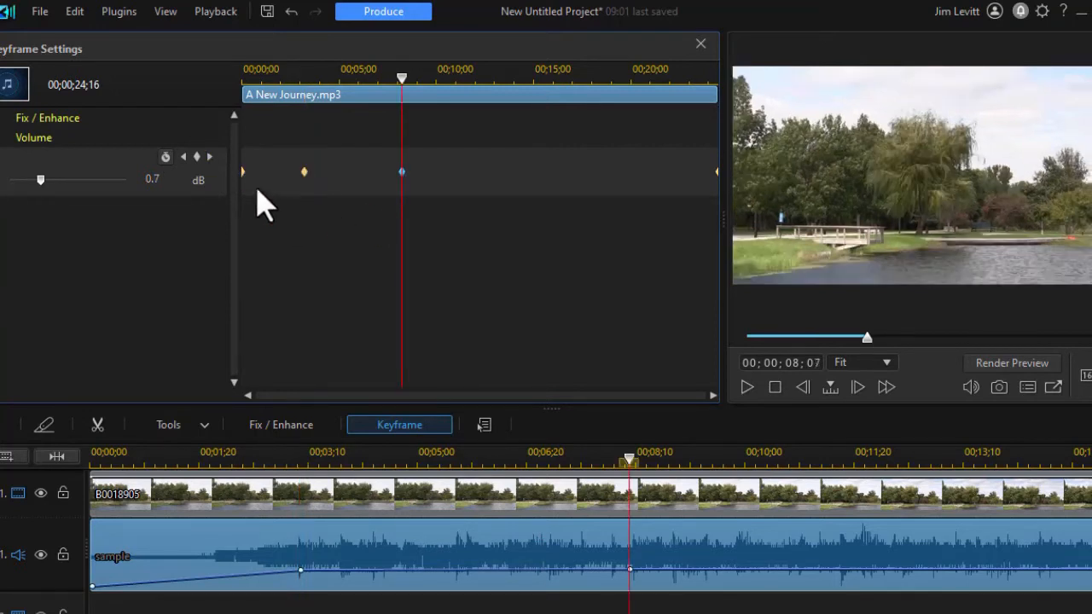
{"action": "right_click", "coordinate": [402, 173]}
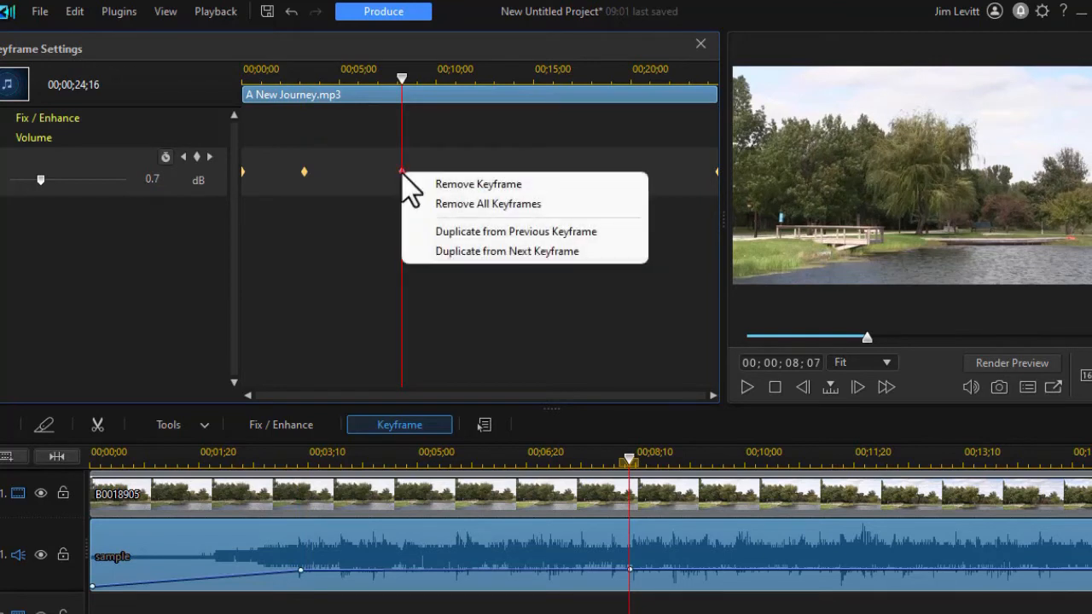
{"action": "left_click", "coordinate": [484, 231]}
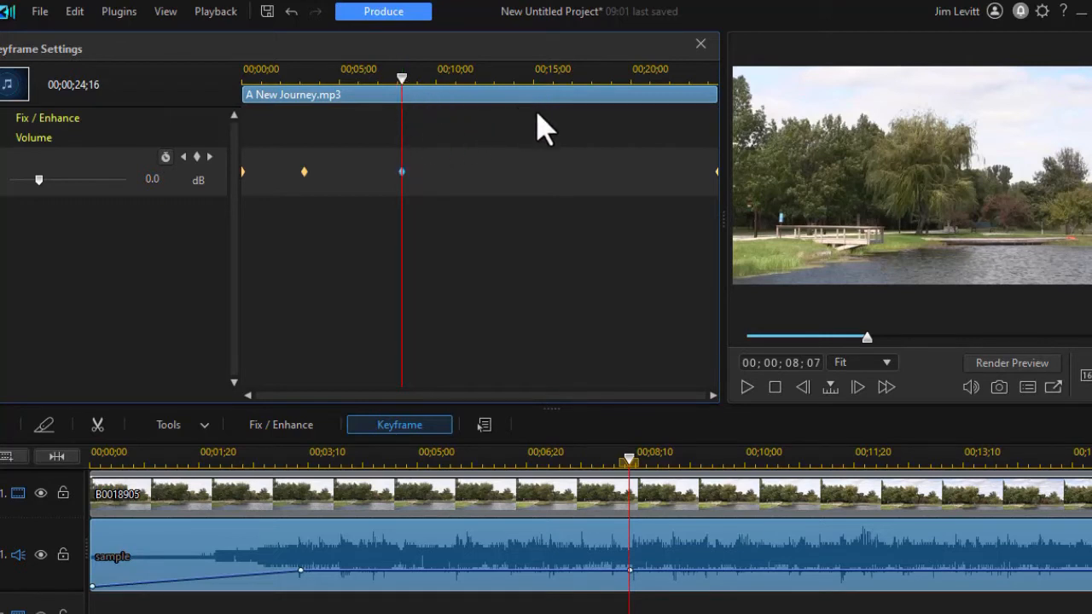
Step: Add a volume keyframe at 00;00;16;01 duplicated from the next keyframe, and move the third keyframe to about 00;00;10;27
{"action": "left_click", "coordinate": [555, 79]}
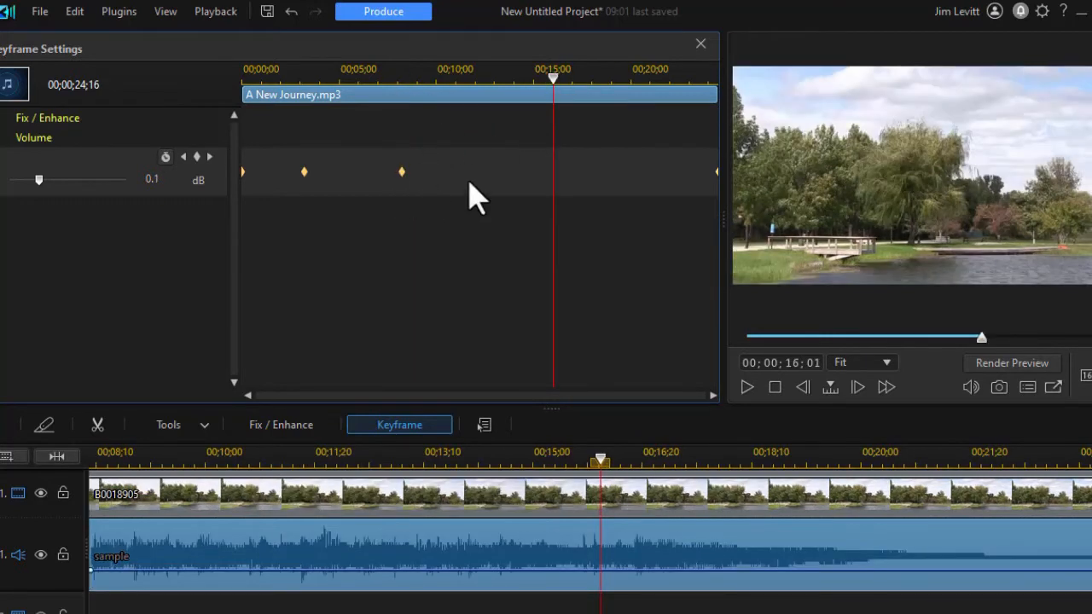
{"action": "right_click", "coordinate": [556, 192]}
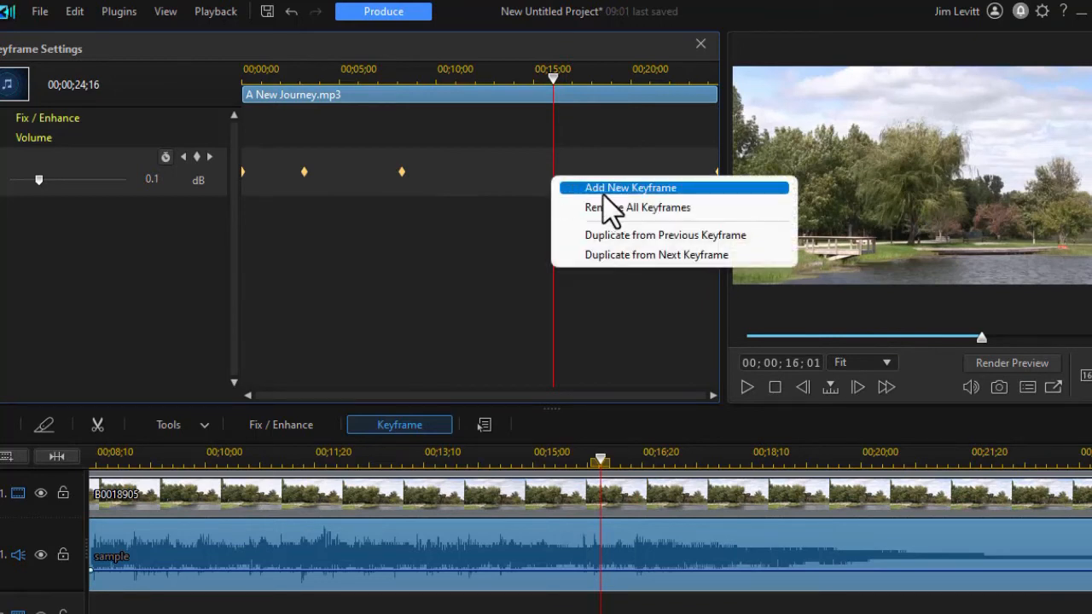
{"action": "left_click", "coordinate": [618, 255]}
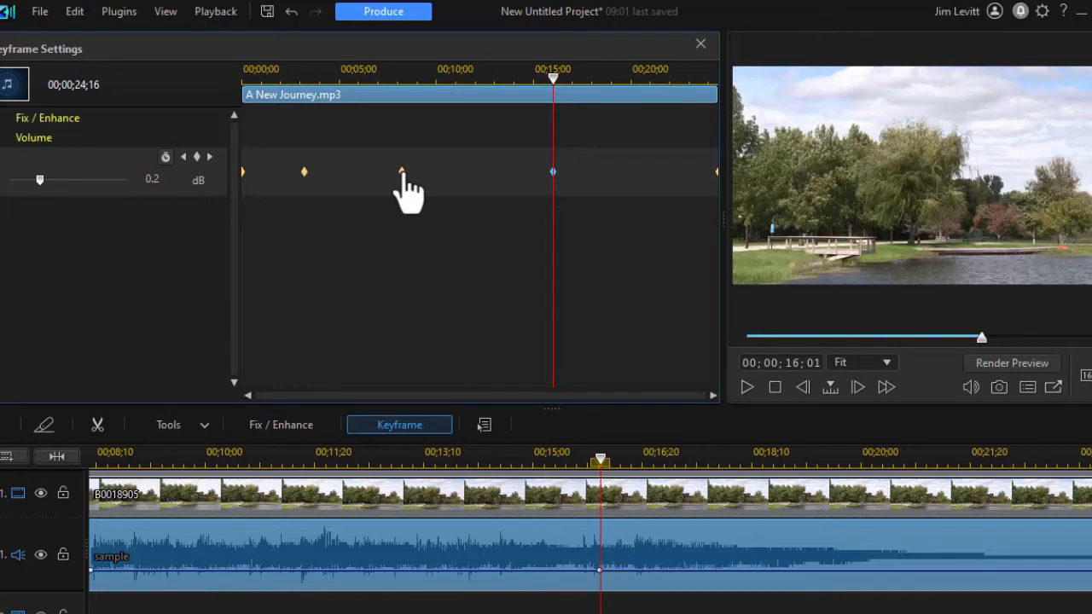
{"action": "left_click_drag", "start_coordinate": [403, 173], "coordinate": [454, 175]}
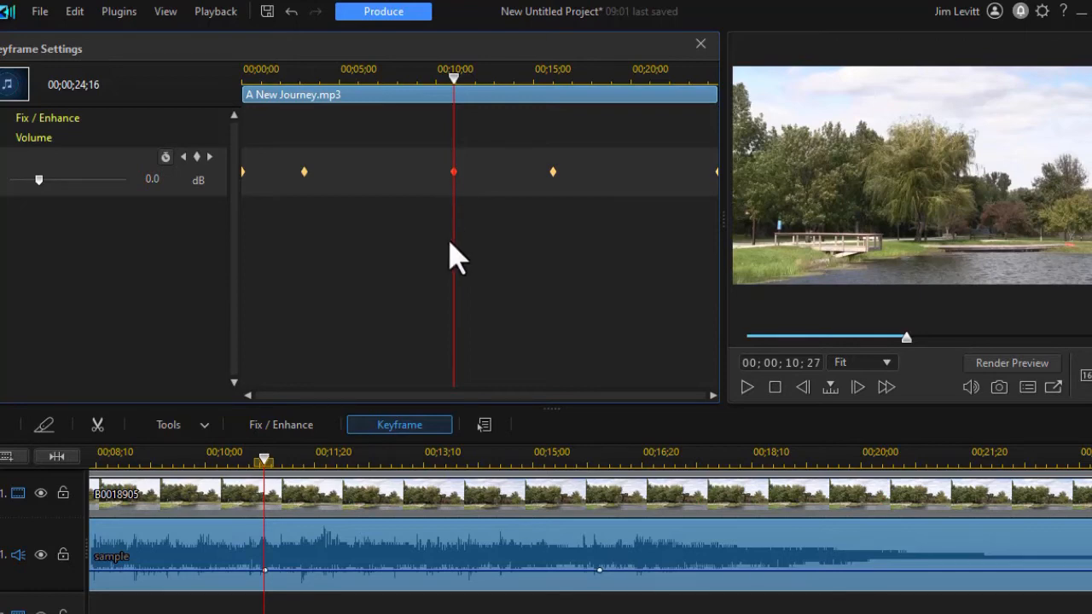
Step: Reset the sample clip's volume level to clear its added volume keyframes
{"action": "right_click", "coordinate": [439, 555]}
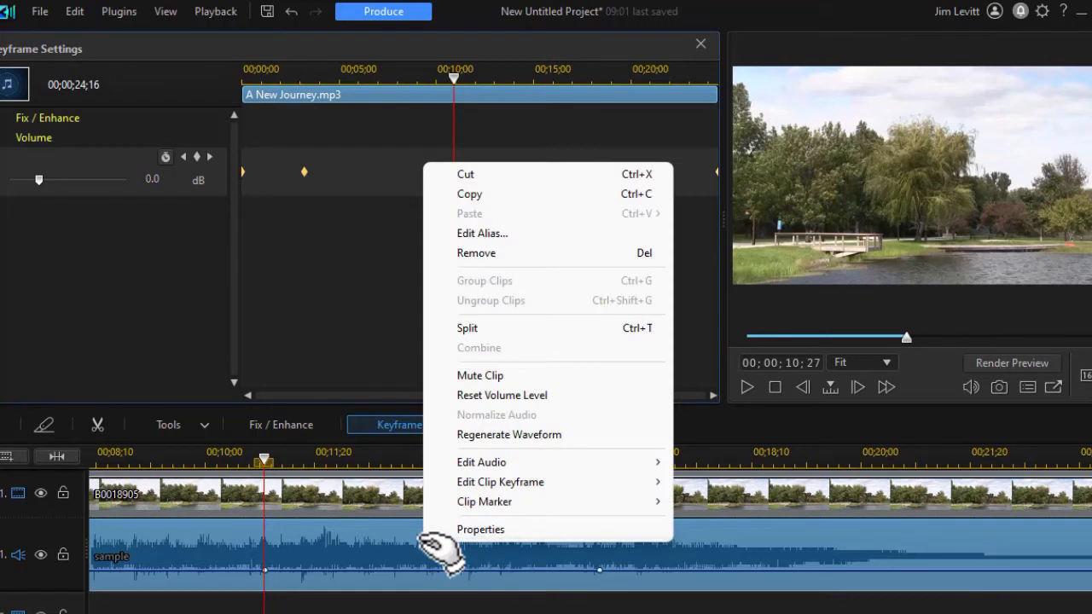
{"action": "left_click", "coordinate": [472, 397]}
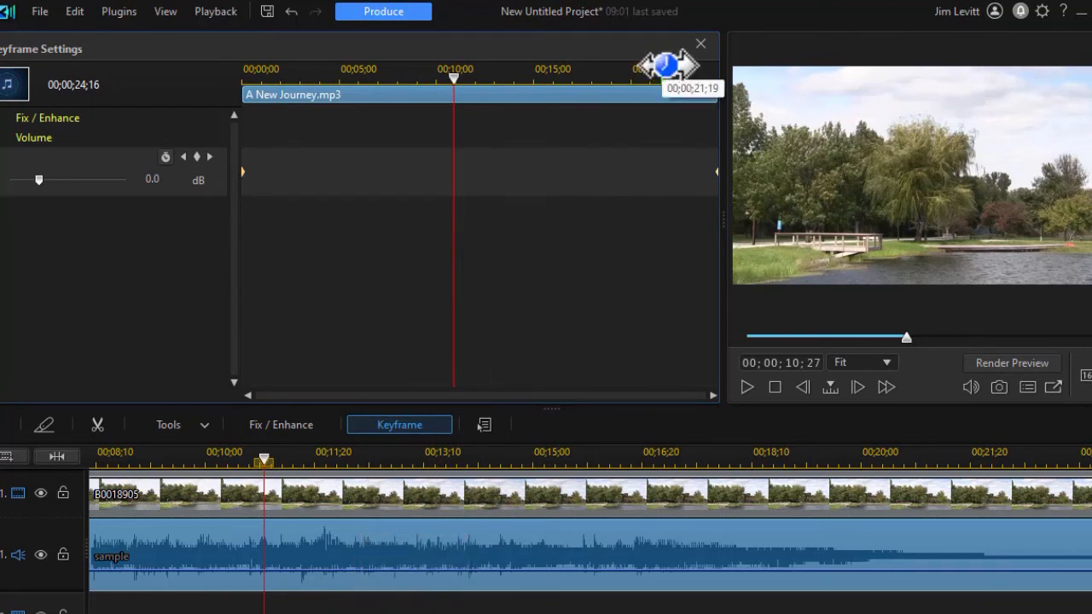
Step: Close the keyframe settings and open the sample audio clip for trimming
{"action": "left_click", "coordinate": [701, 43]}
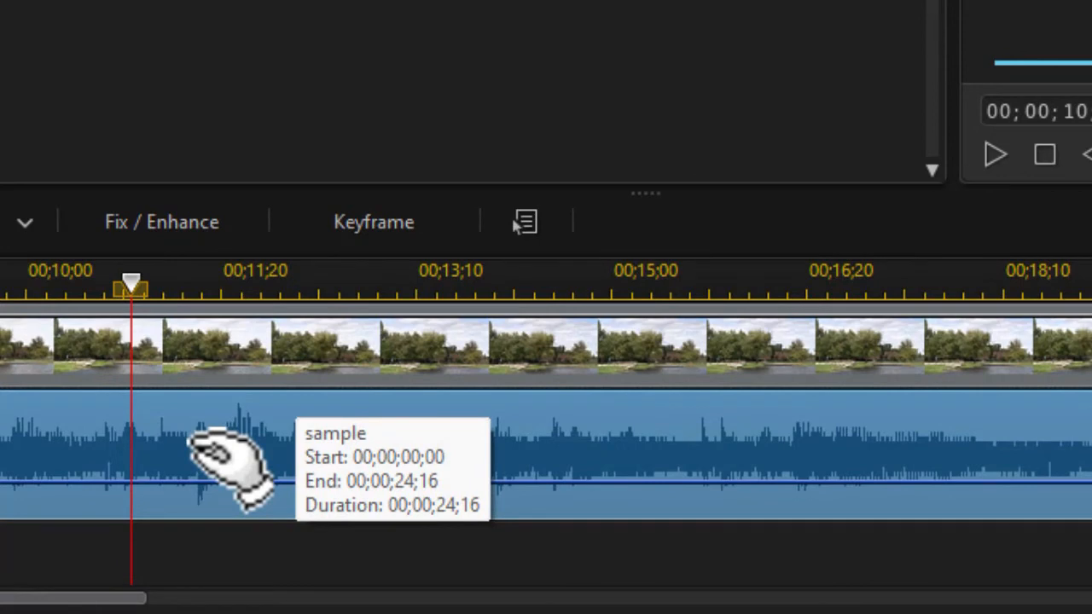
{"action": "right_click", "coordinate": [205, 448]}
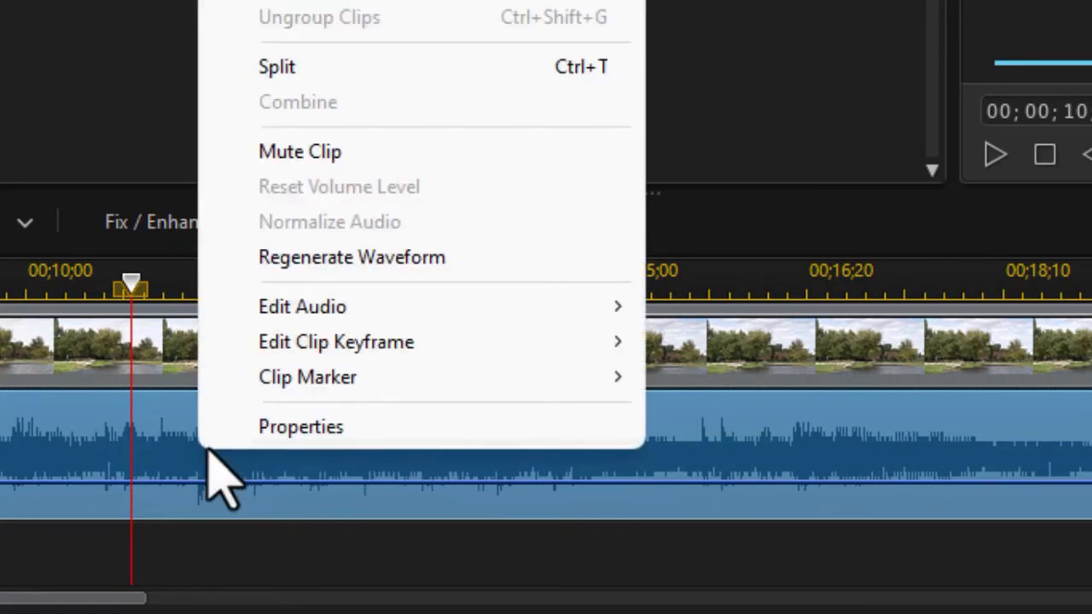
{"action": "mouse_move", "coordinate": [334, 311]}
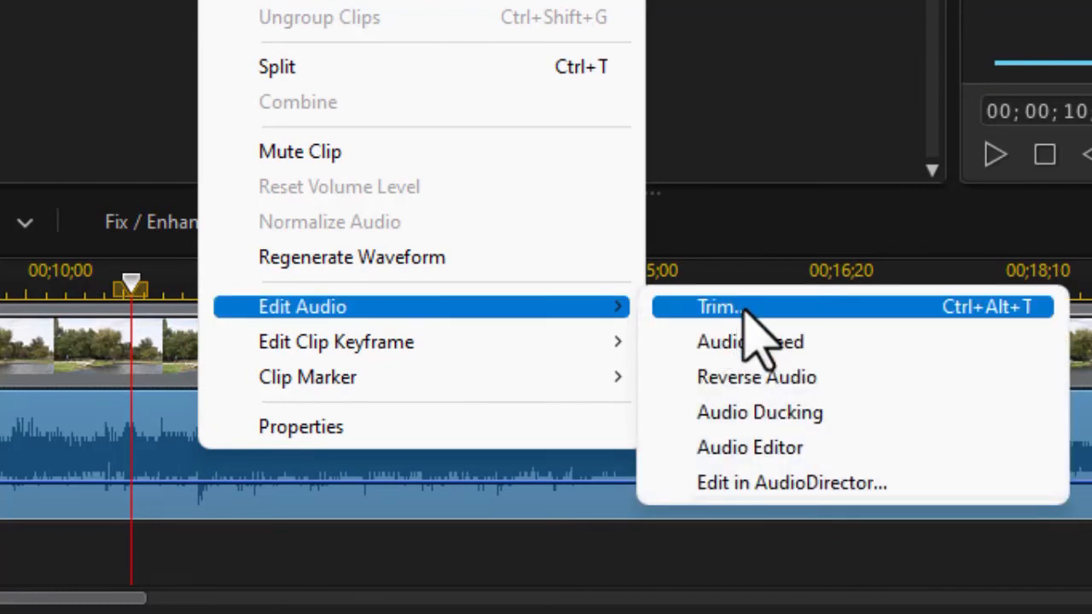
{"action": "left_click", "coordinate": [721, 307]}
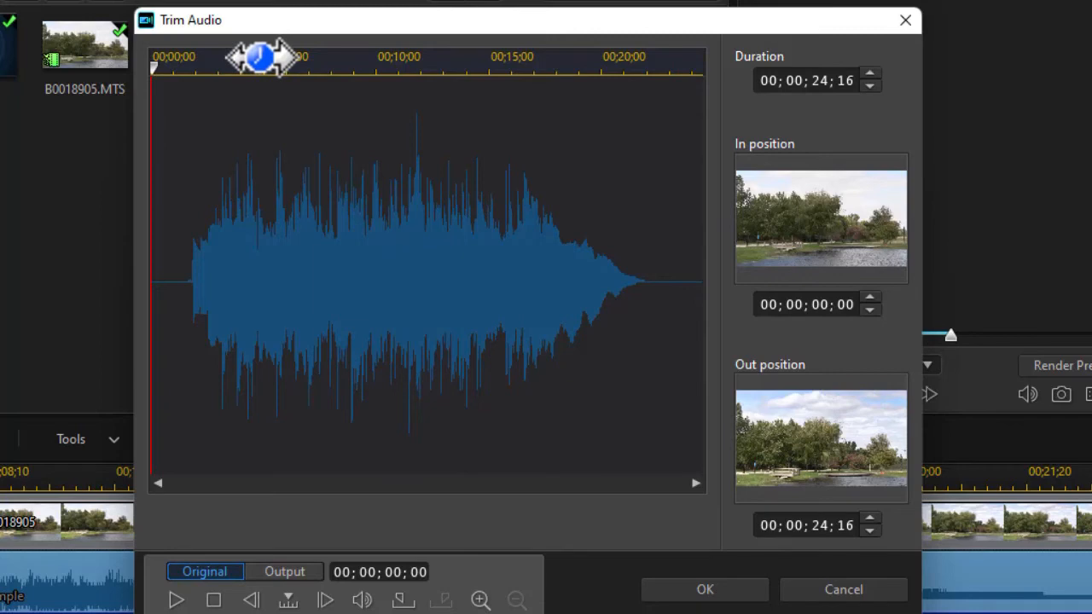
Step: Set the trim's in position at 00;00;01;27, where the sample clip's sound begins after the opening silence
{"action": "left_click_drag", "start_coordinate": [258, 57], "coordinate": [561, 53]}
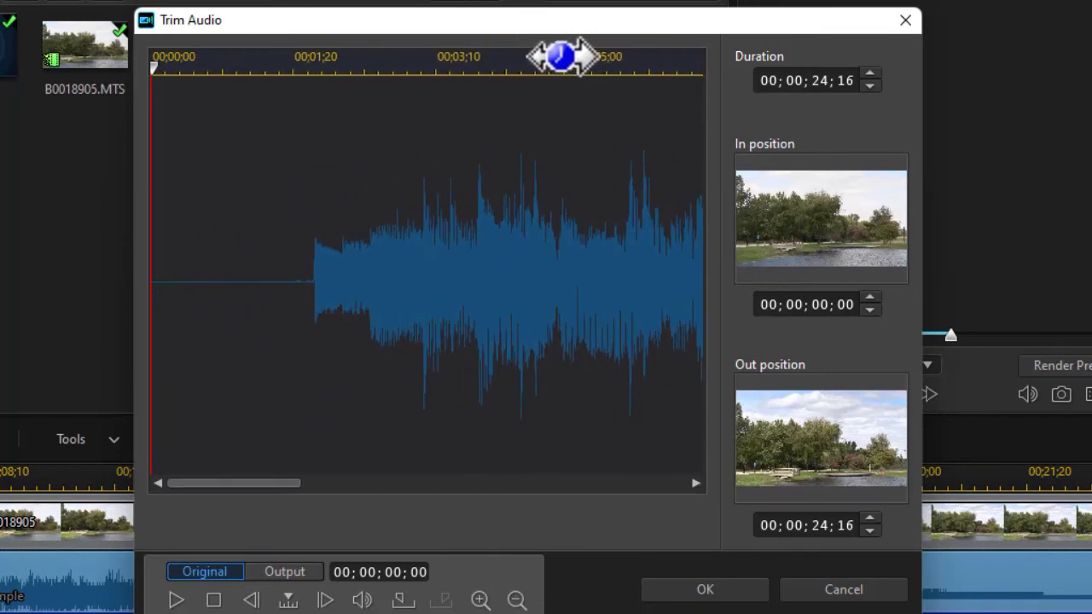
{"action": "left_click", "coordinate": [302, 66]}
{"action": "left_click", "coordinate": [310, 67]}
{"action": "left_click_drag", "start_coordinate": [310, 67], "coordinate": [313, 68]}
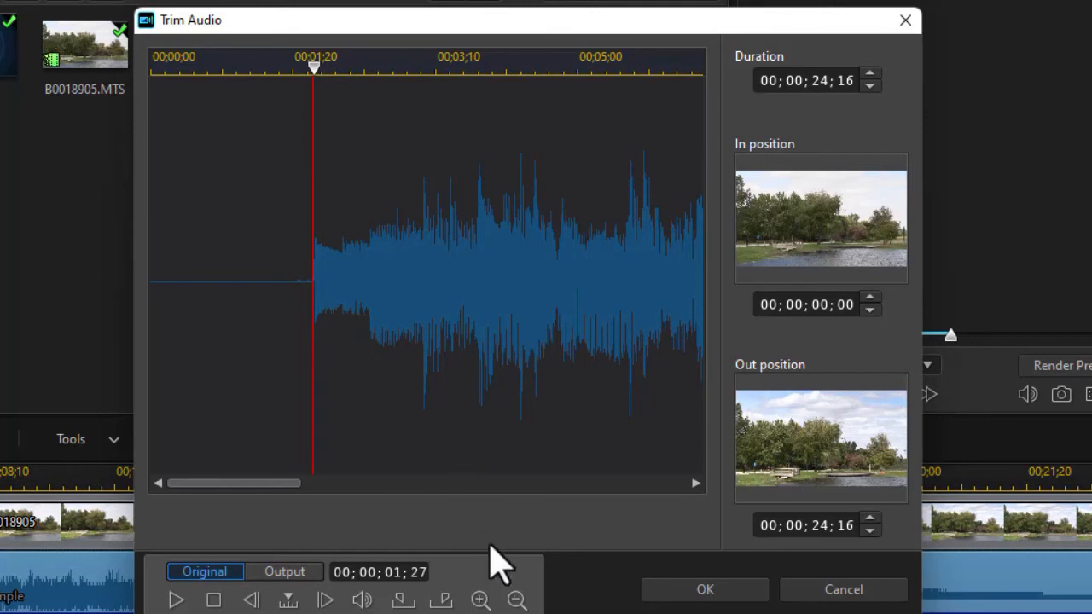
{"action": "left_click", "coordinate": [401, 601]}
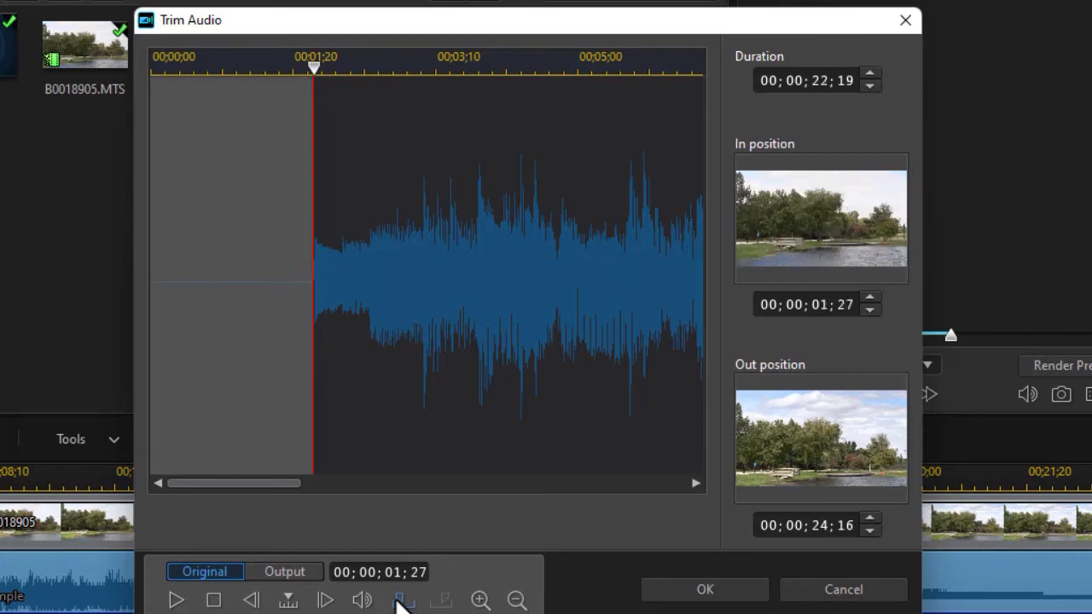
Step: Set the trim's out position at 00;00;21;28, where the sound fades out, and apply the trim
{"action": "left_click_drag", "start_coordinate": [292, 483], "coordinate": [754, 483]}
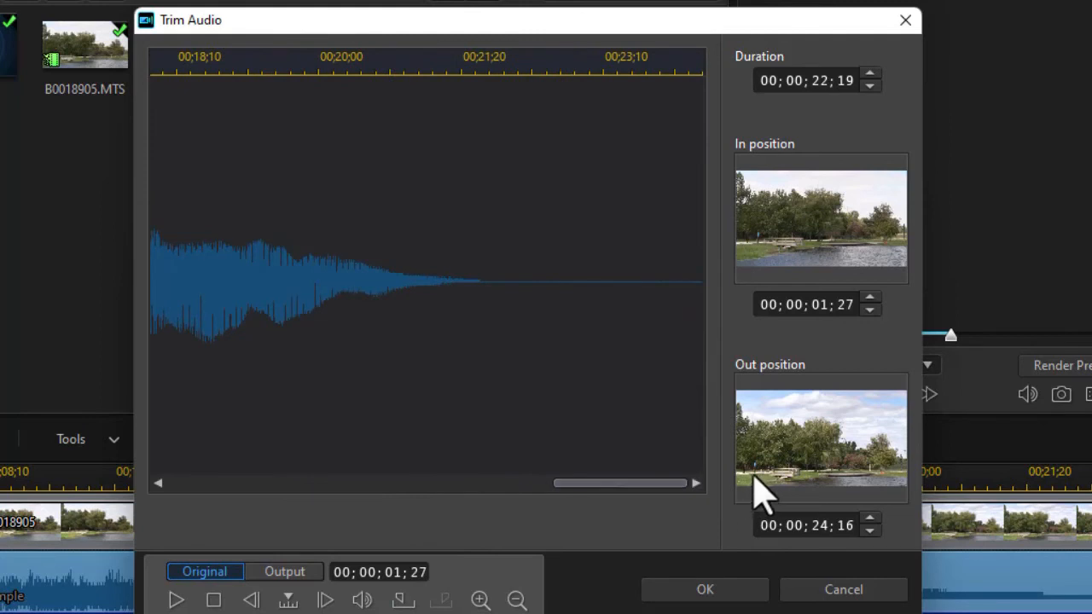
{"action": "left_click", "coordinate": [482, 68]}
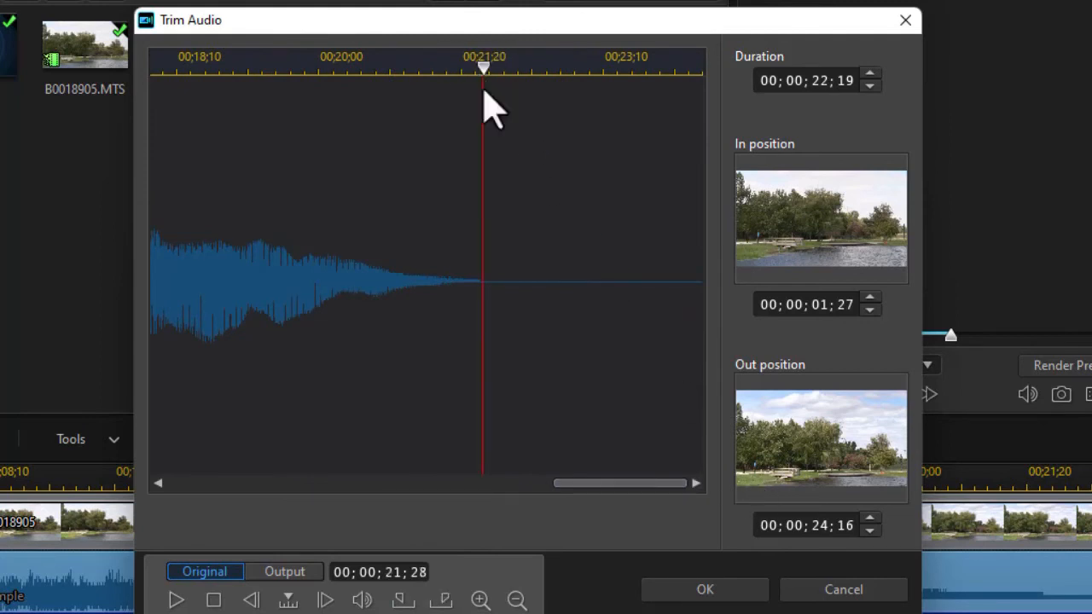
{"action": "left_click", "coordinate": [445, 601]}
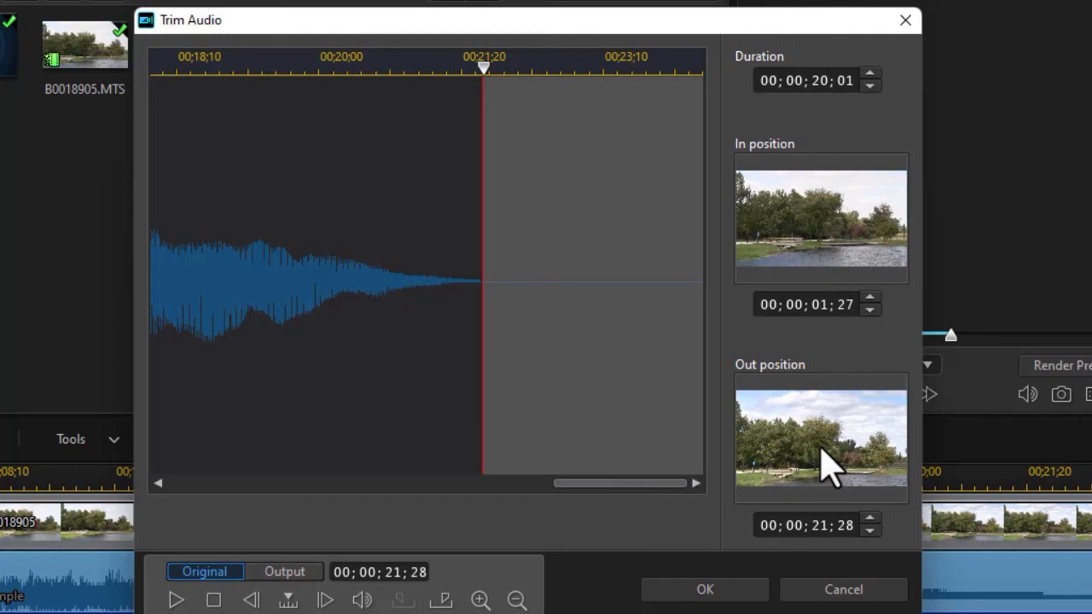
{"action": "left_click", "coordinate": [722, 597]}
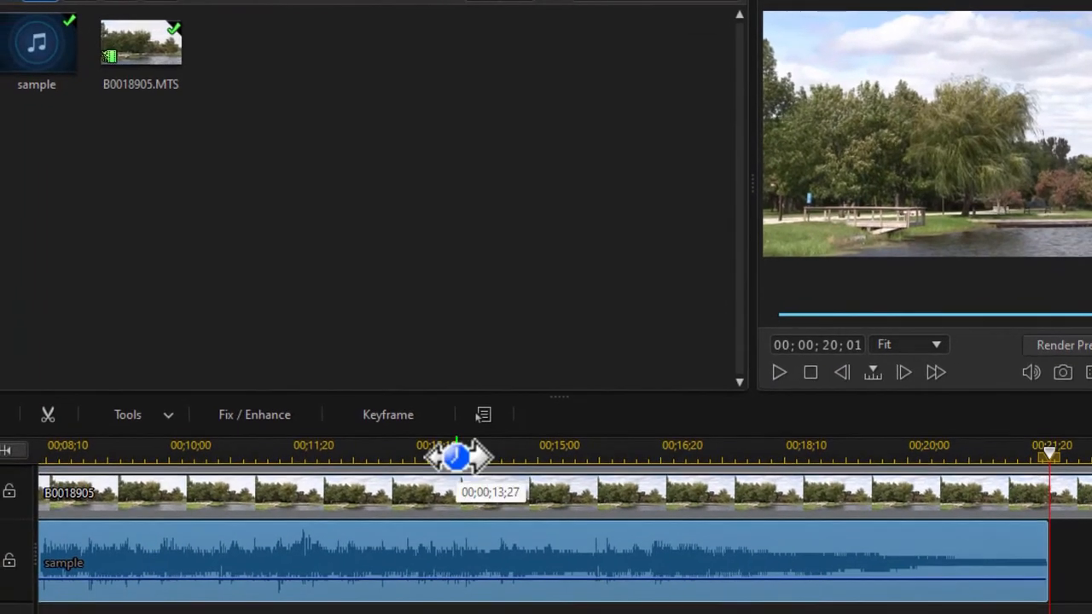
Step: Fit more of the timeline in view and move the trimmed sample clip to its start at 00;00;00;00
{"action": "left_click_drag", "start_coordinate": [182, 613], "coordinate": [111, 613]}
{"action": "left_click_drag", "start_coordinate": [66, 455], "coordinate": [359, 446]}
{"action": "left_click_drag", "start_coordinate": [170, 613], "coordinate": [145, 613]}
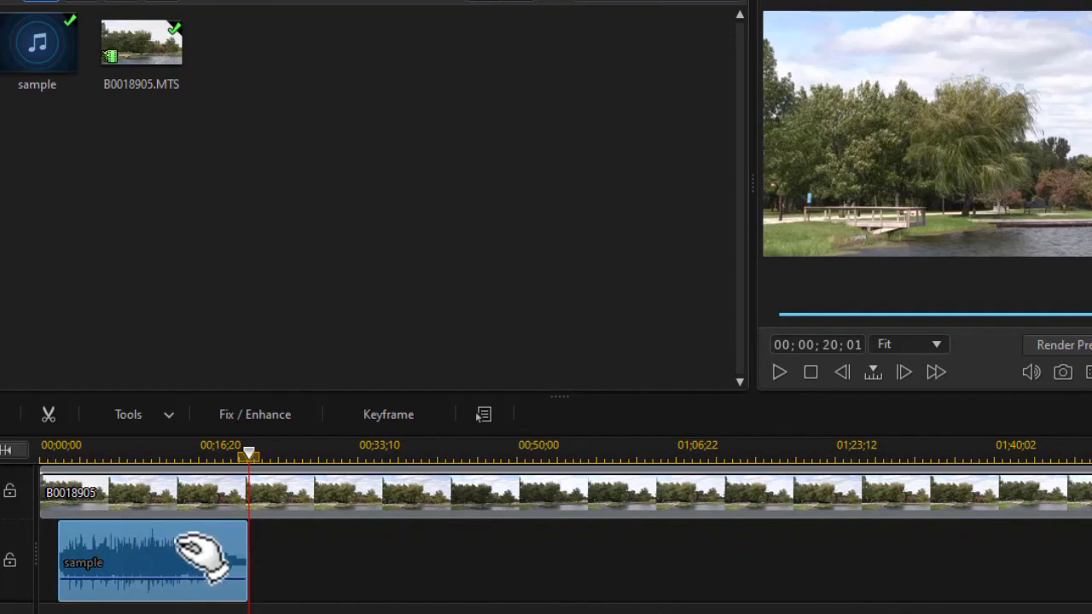
{"action": "left_click_drag", "start_coordinate": [196, 580], "coordinate": [159, 556]}
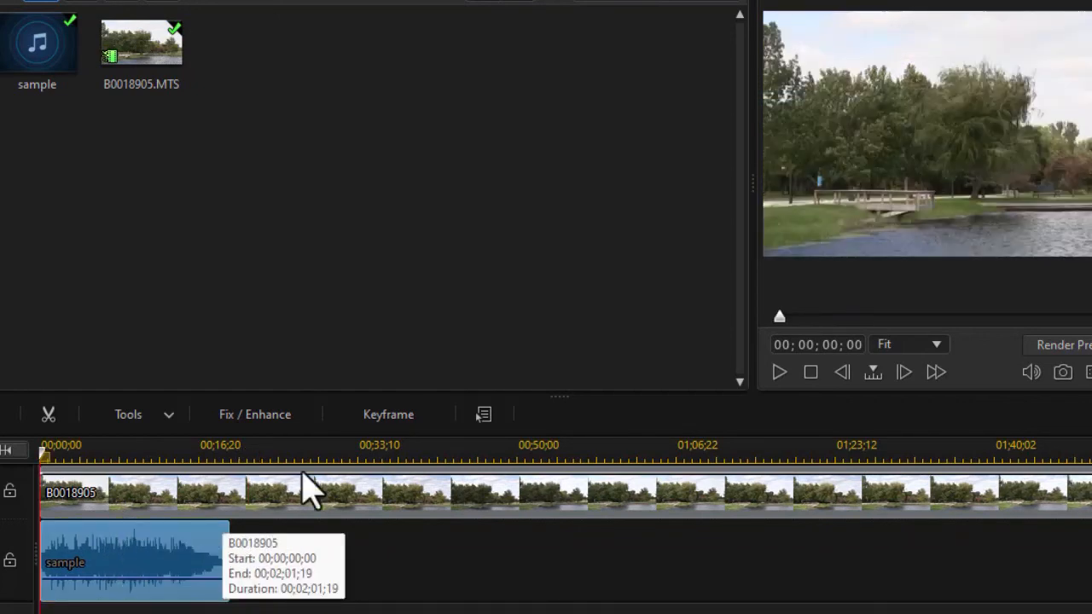
Step: Enlarge the video preview area and play the first few seconds of the project to hear the trimmed audio
{"action": "left_click_drag", "start_coordinate": [758, 195], "coordinate": [300, 173]}
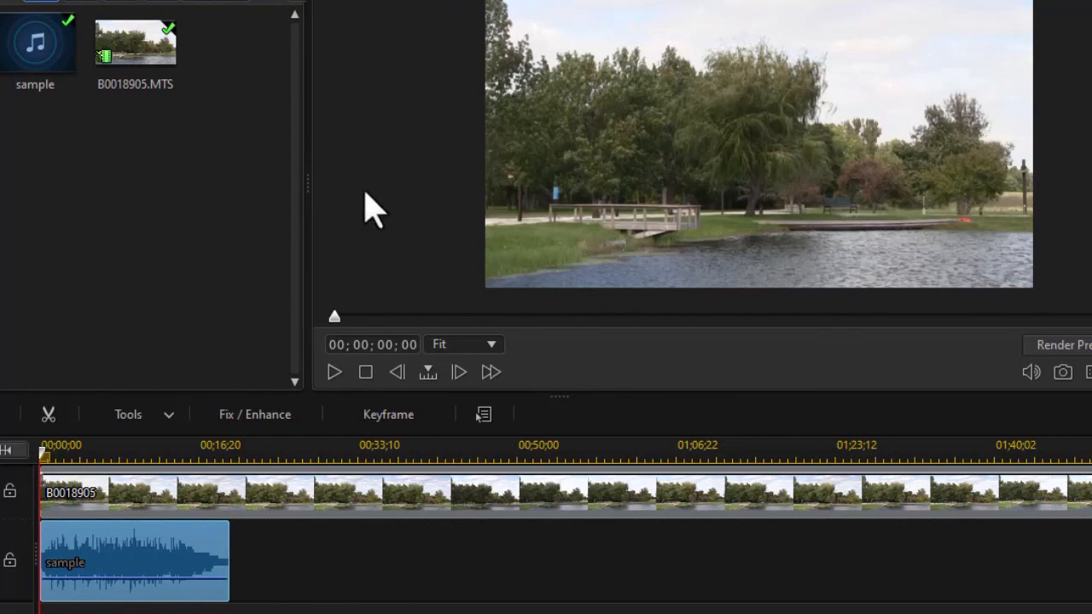
{"action": "key", "text": "space"}
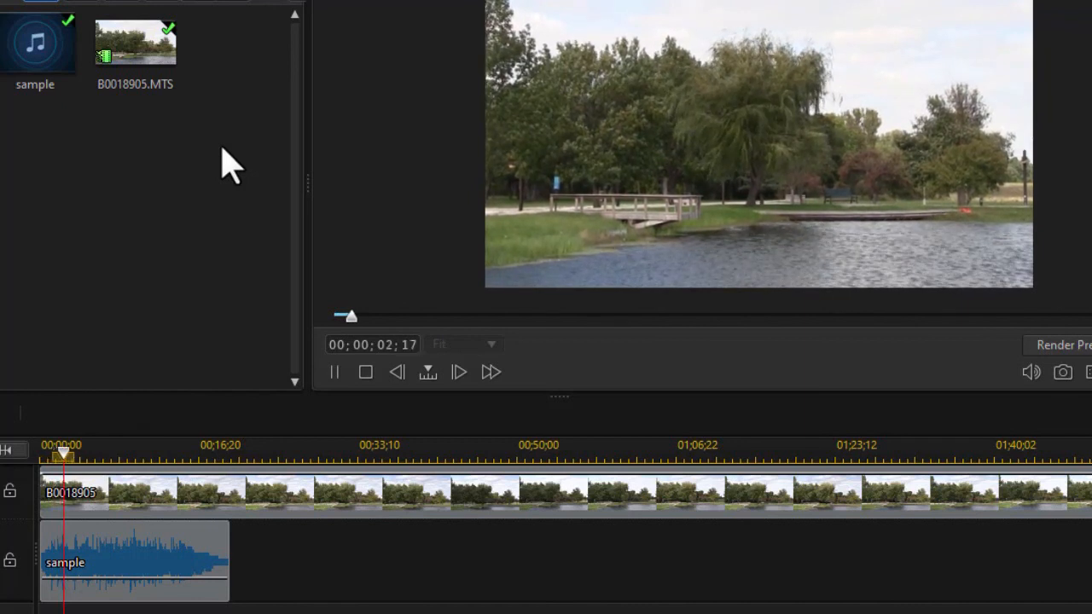
{"action": "key", "text": "space"}
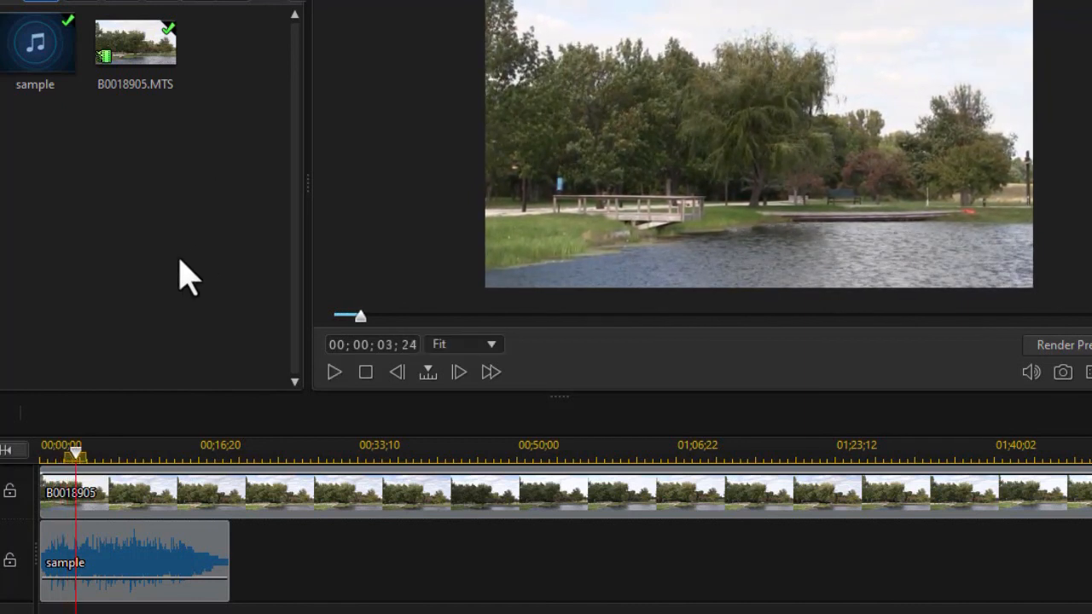
Step: Lower the volume line of the whole sample clip on the timeline and play the project from the start
{"action": "left_click", "coordinate": [116, 578]}
{"action": "key", "text": "space"}
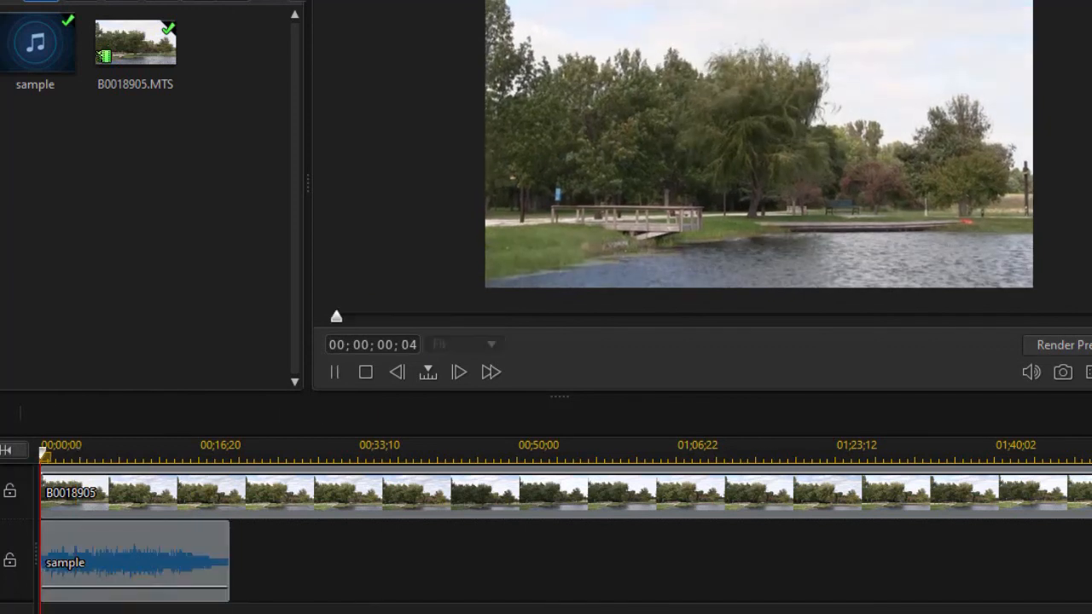